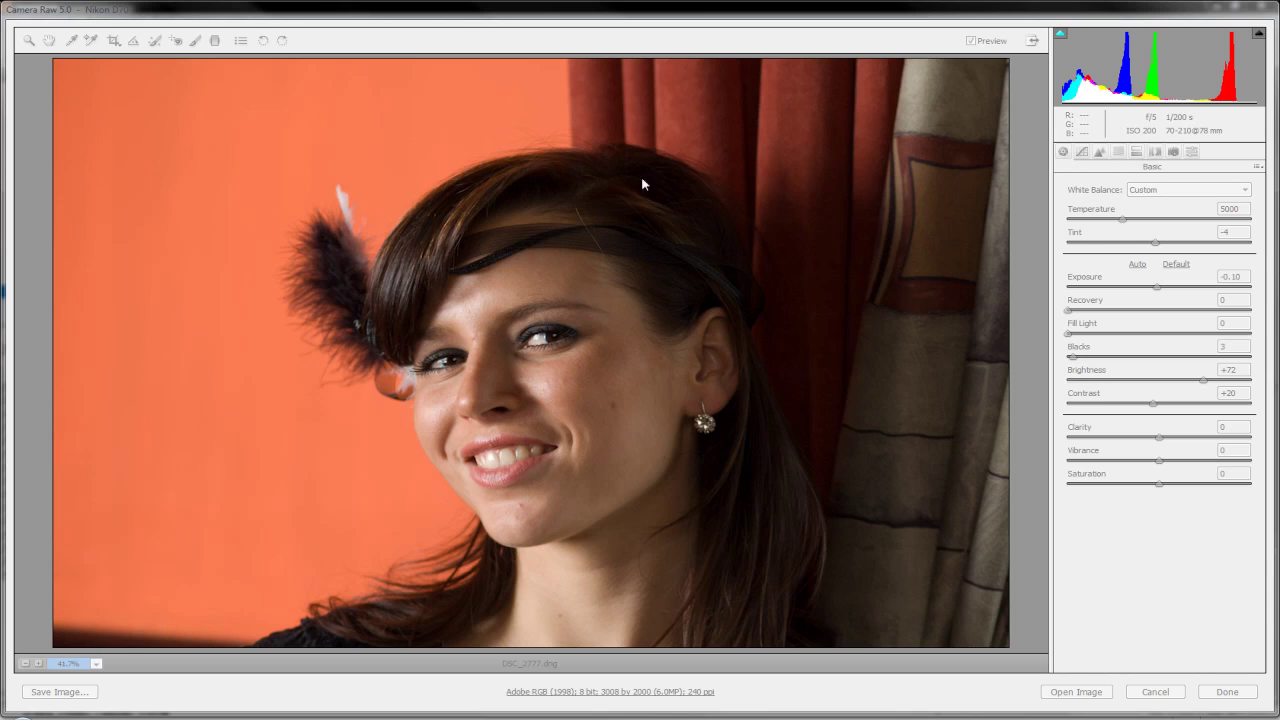
Crop the photo around the woman's head and shoulders to about 1969 by 1940 pixels.
left_click(116, 40)
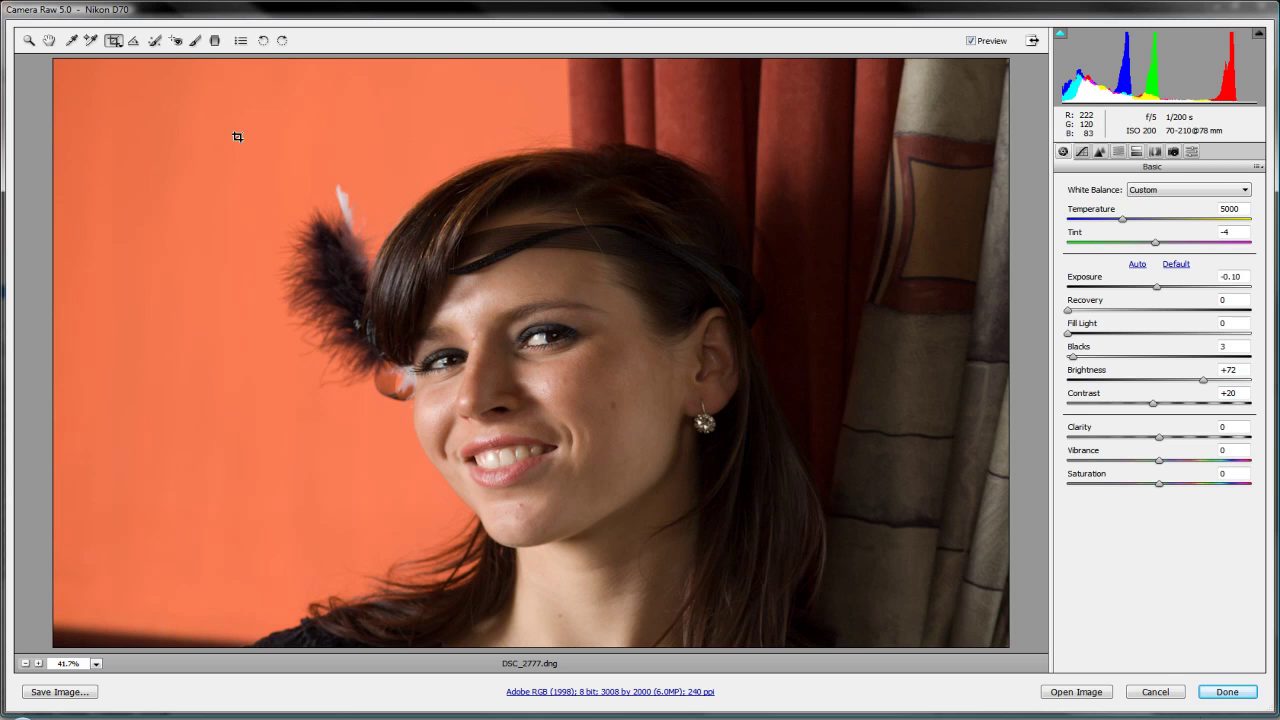
left_click_drag(236, 136, 865, 674)
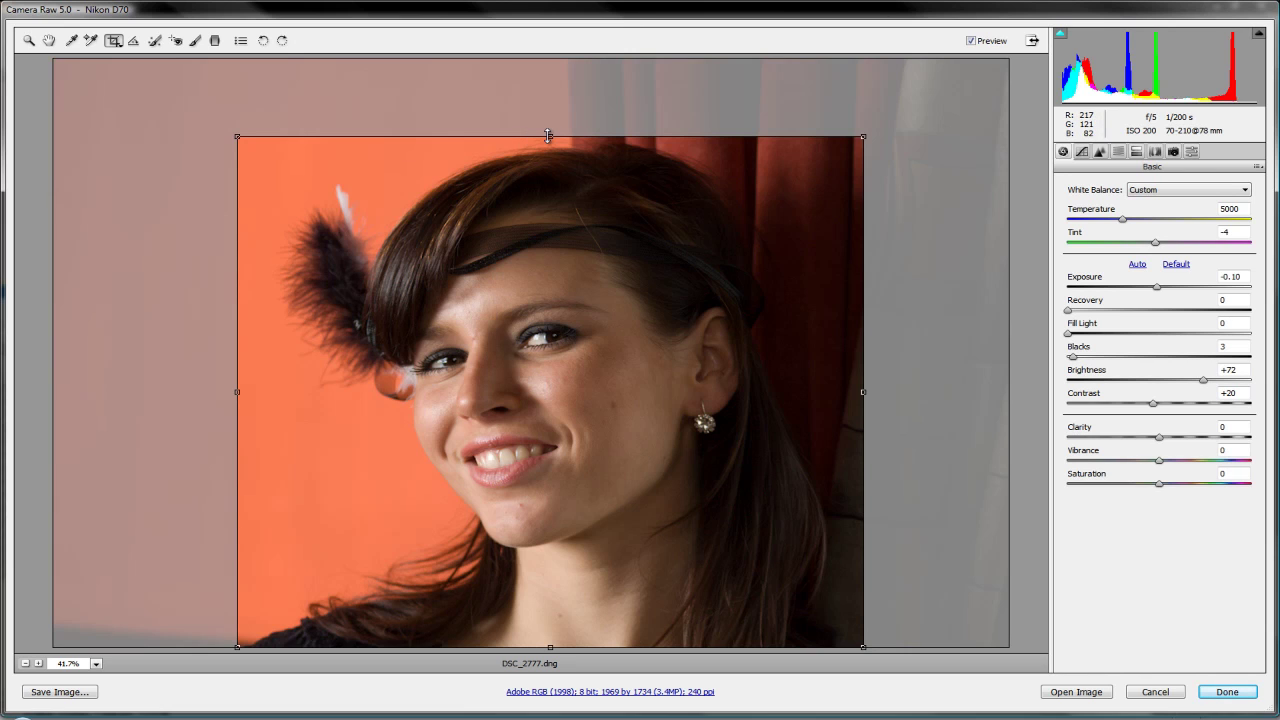
left_click_drag(548, 136, 555, 76)
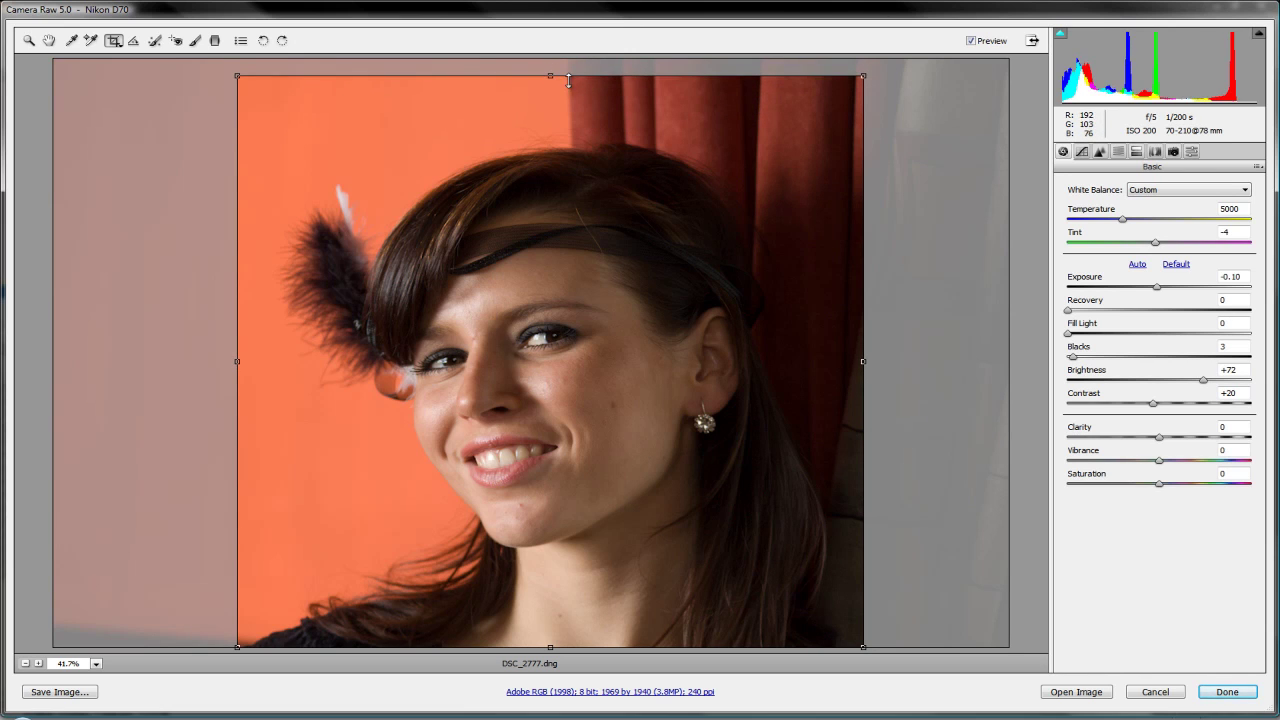
key("z")
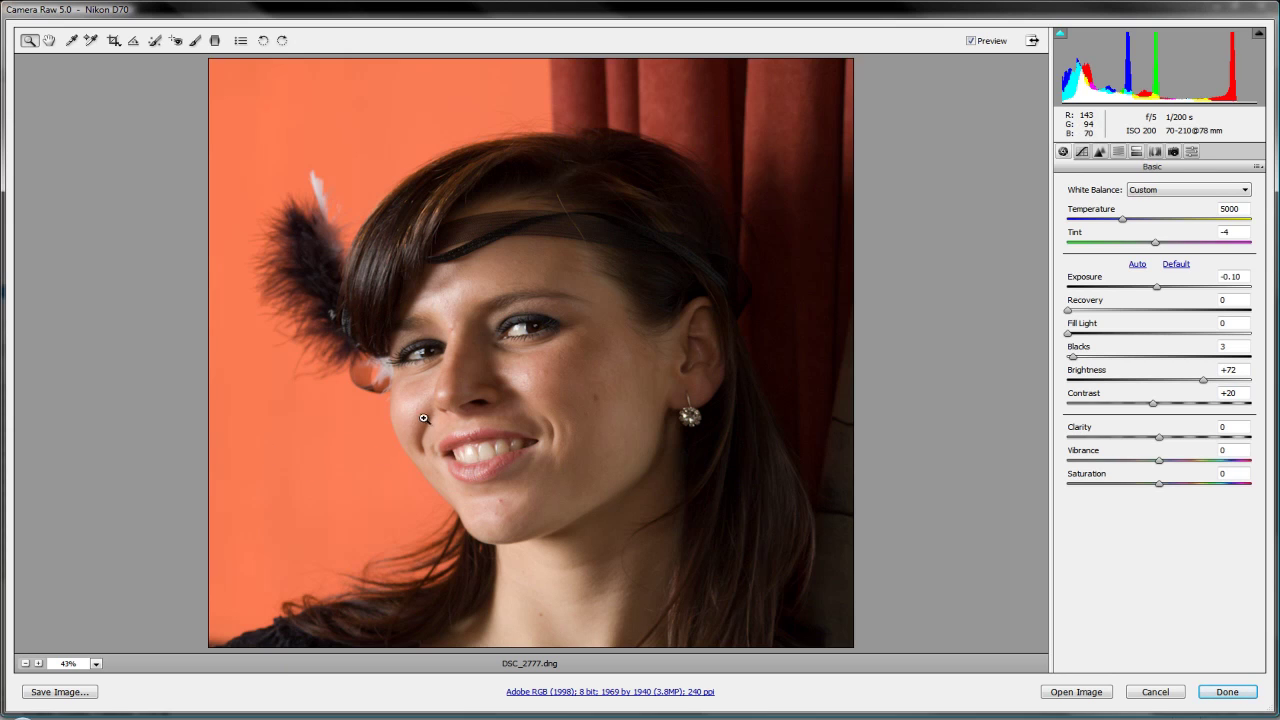
Set up the Adjustment Brush for the teeth with Auto Mask and Show Mask enabled and flow at 17.
left_click_drag(409, 411, 572, 506)
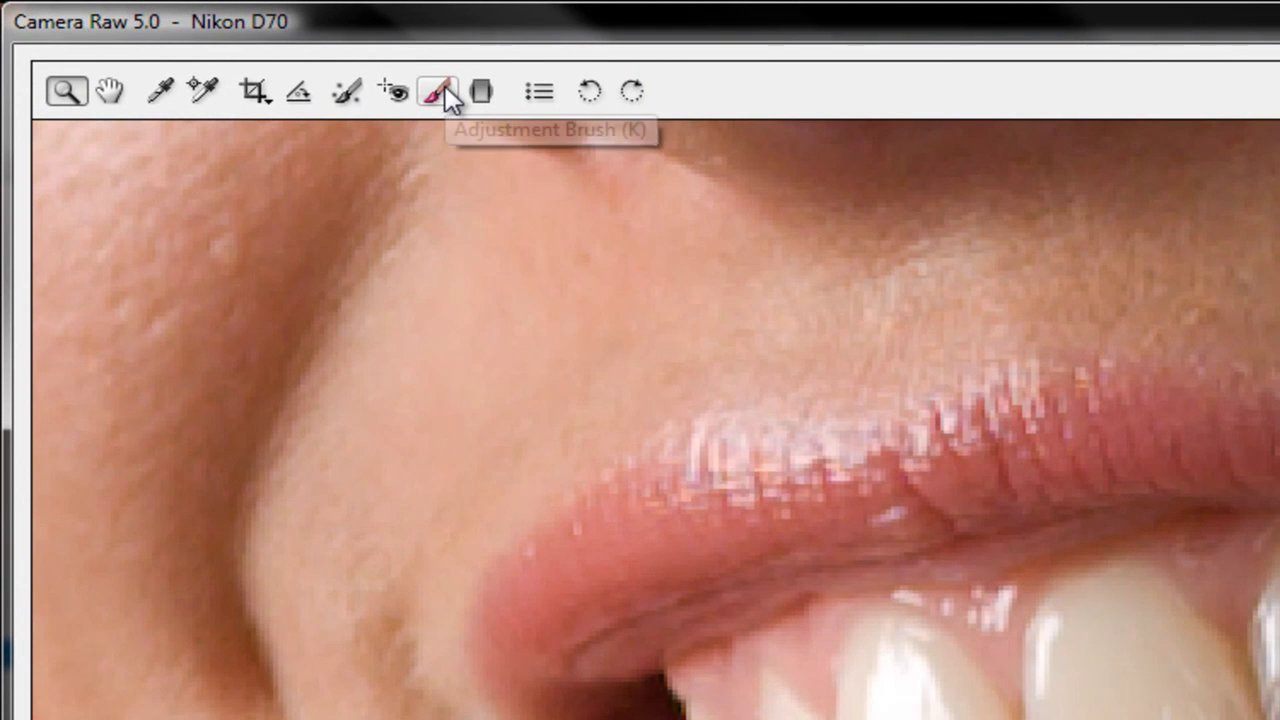
left_click(442, 85)
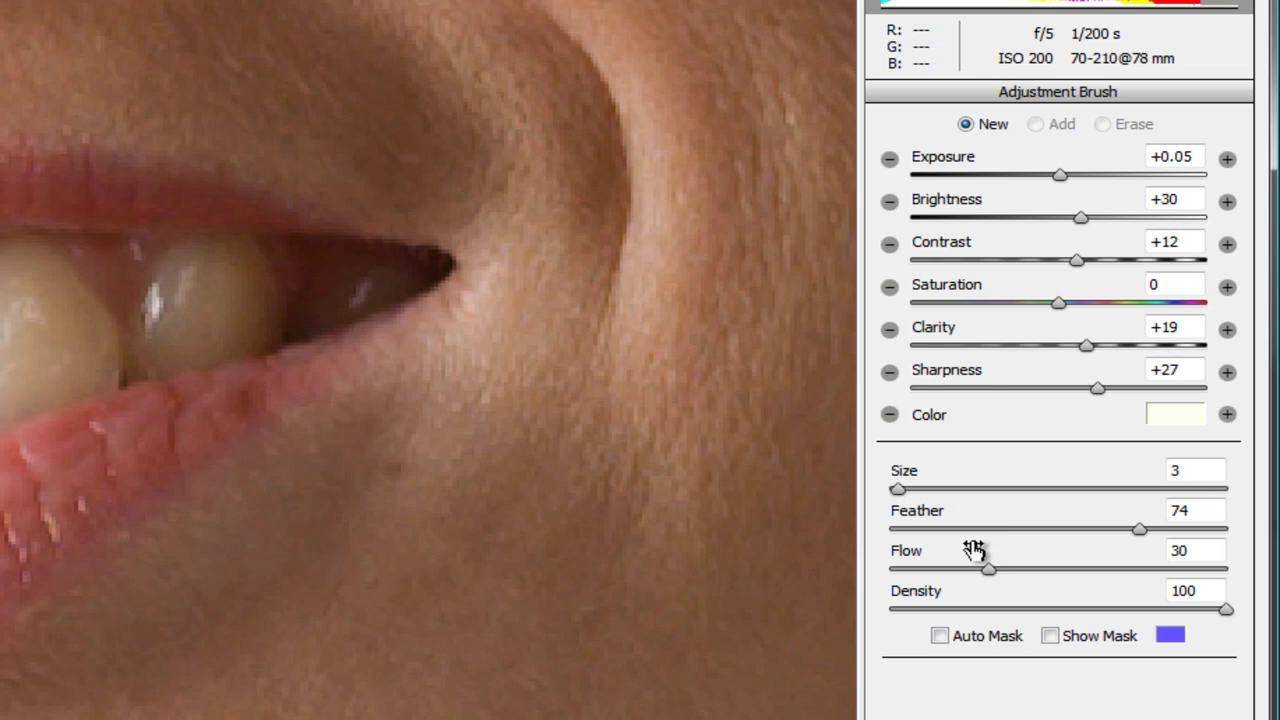
left_click(945, 641)
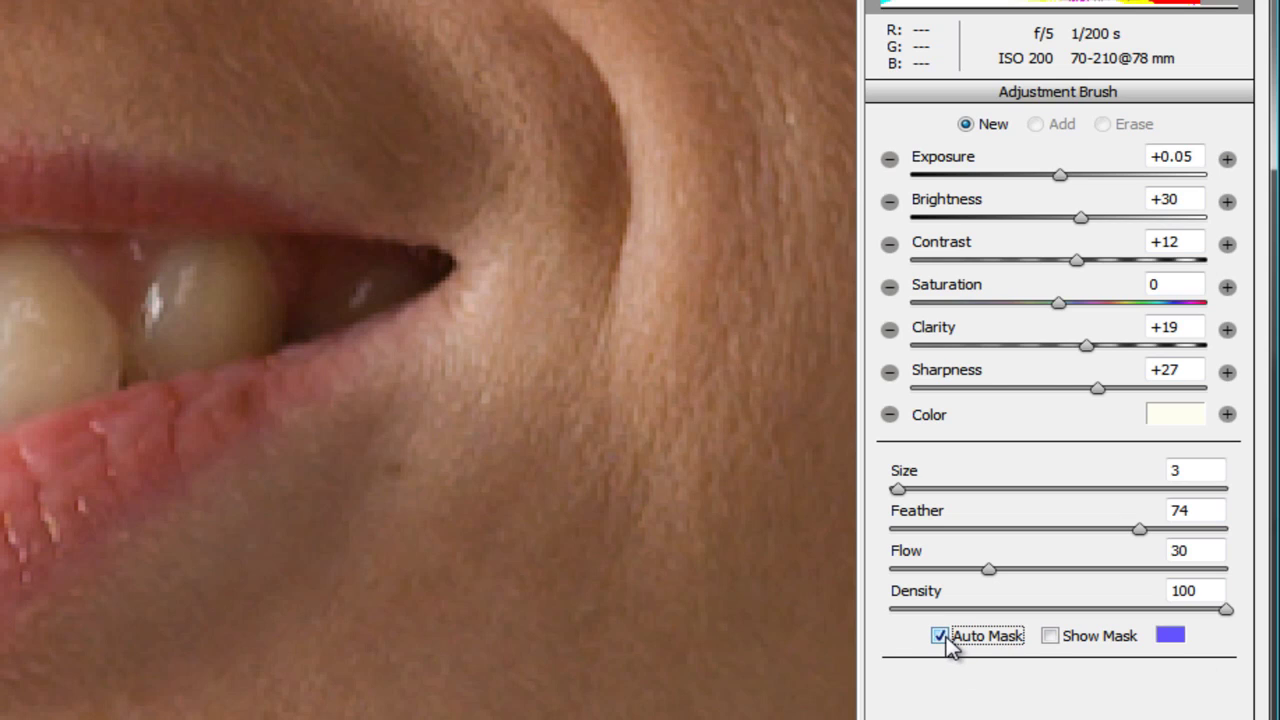
left_click(1057, 641)
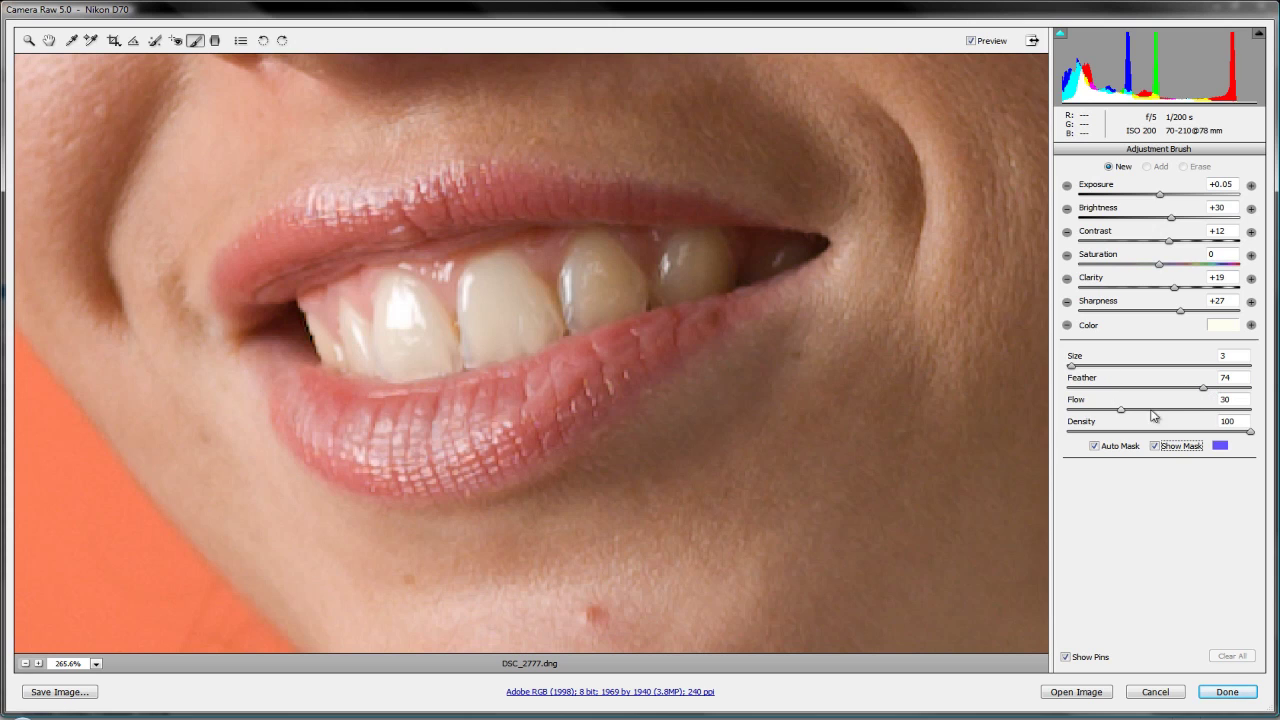
left_click_drag(1122, 410, 1098, 415)
Reset the brush's exposure, brightness, contrast, saturation, clarity and sharpness to 0.
left_click(1171, 218)
double_click(1171, 218)
left_click(1161, 264)
double_click(1168, 241)
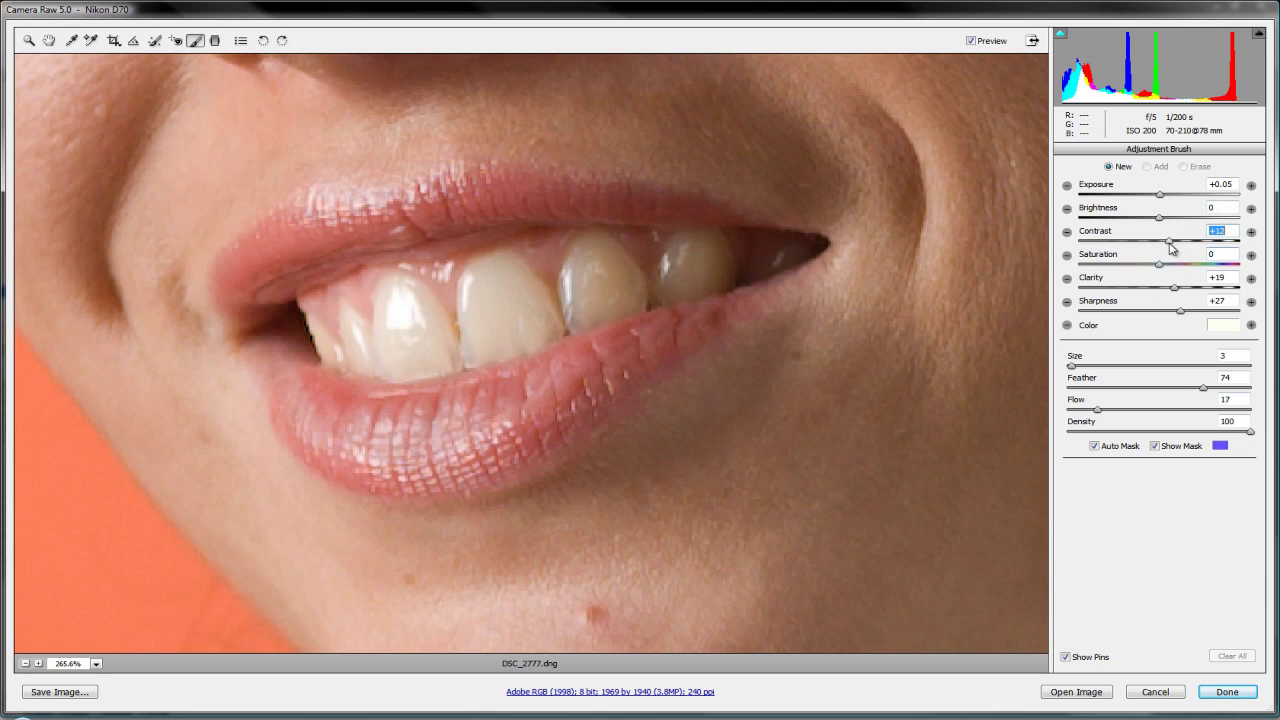
double_click(1175, 289)
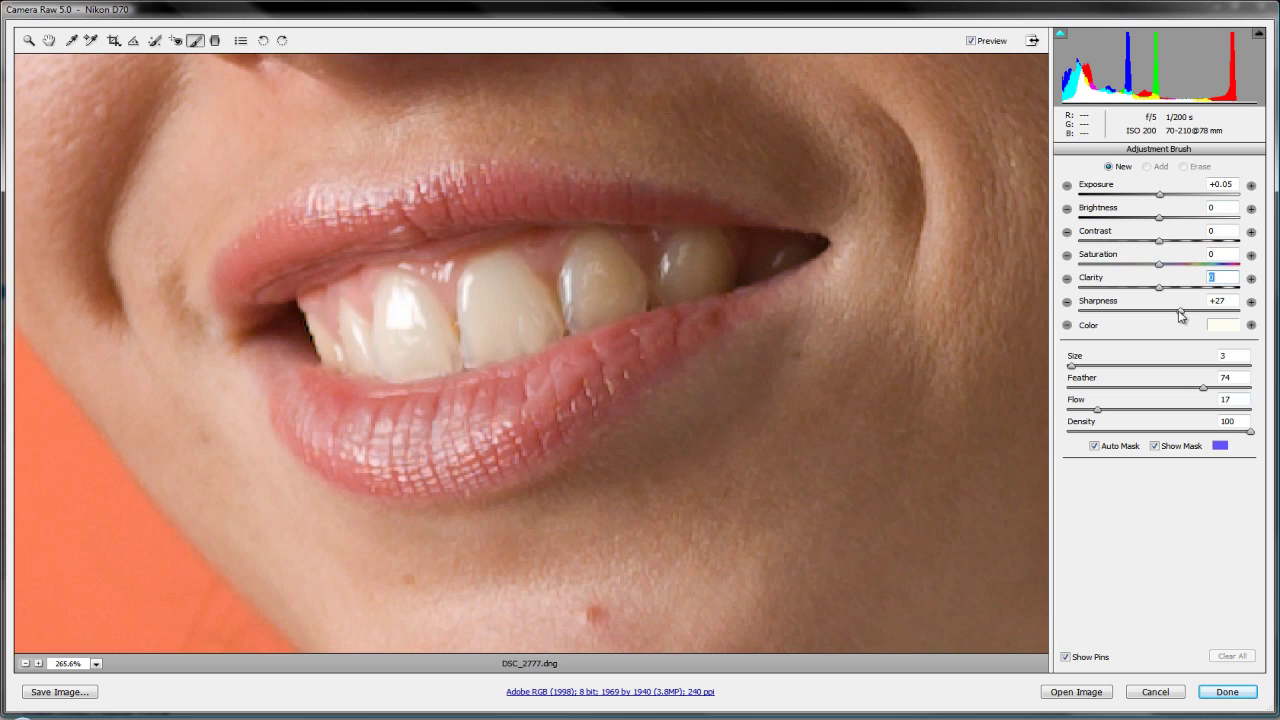
left_click(1180, 311)
double_click(1180, 311)
double_click(1160, 195)
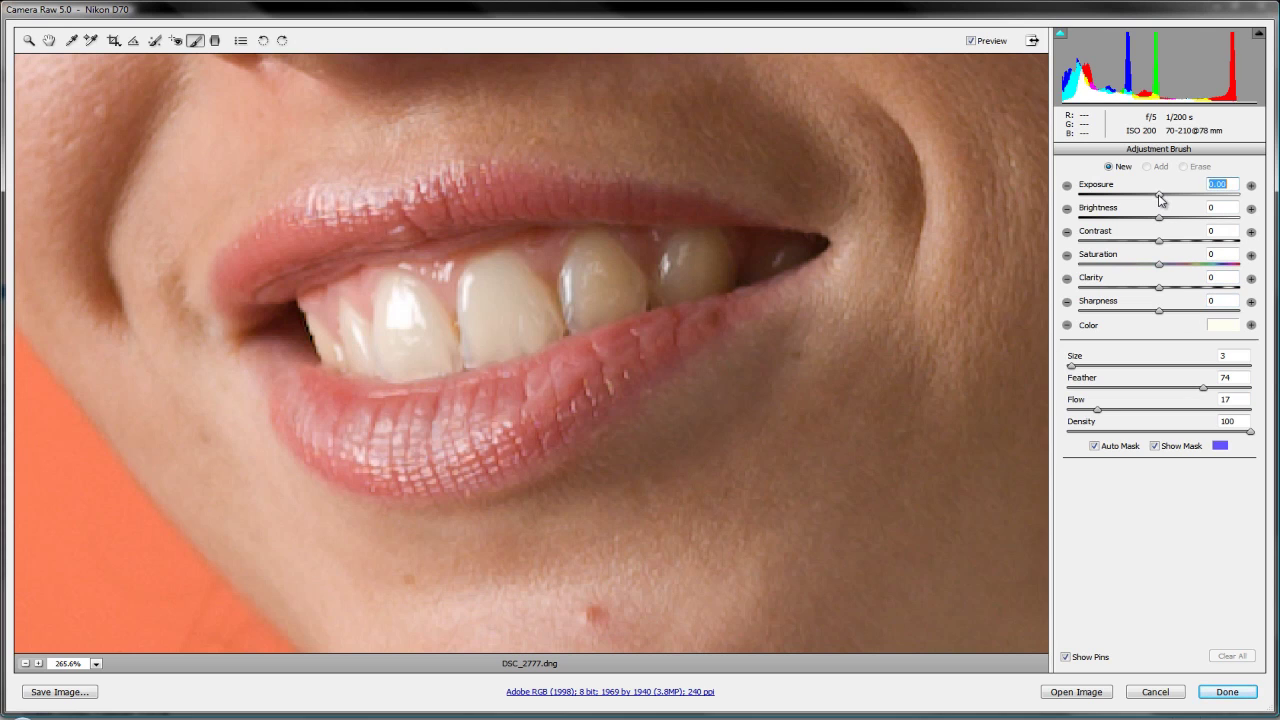
Paint over all the visible teeth with the brush at exposure +0.70, brightness +11 and contrast +8.
mouse_move(1160, 197)
left_mouse_down()
mouse_move(1172, 201)
mouse_move(1161, 218)
mouse_move(1173, 197)
left_mouse_up()
left_click_drag(1159, 241, 1165, 244)
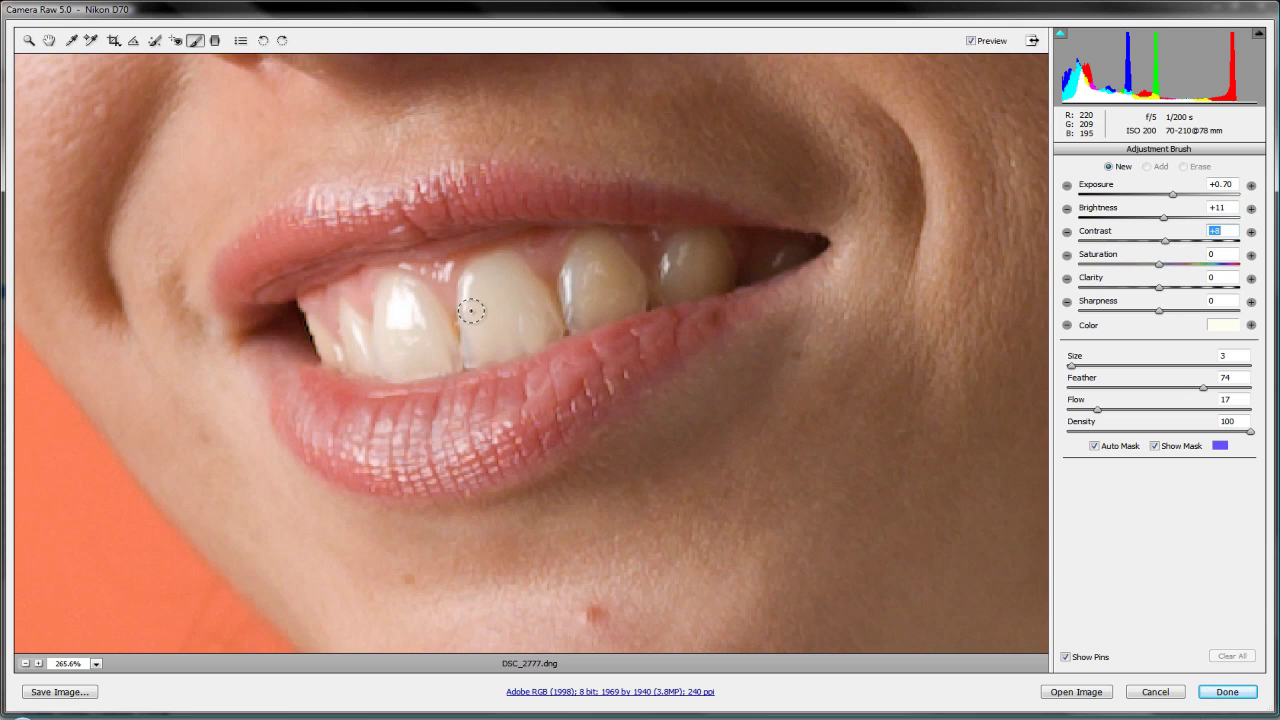
mouse_move(477, 291)
left_mouse_down()
mouse_move(486, 321)
mouse_move(481, 273)
mouse_move(510, 294)
mouse_move(506, 261)
mouse_move(542, 294)
mouse_move(546, 319)
mouse_move(521, 286)
mouse_move(518, 326)
mouse_move(496, 335)
mouse_move(493, 311)
mouse_move(478, 326)
mouse_move(474, 297)
mouse_move(475, 353)
mouse_move(552, 328)
left_mouse_up()
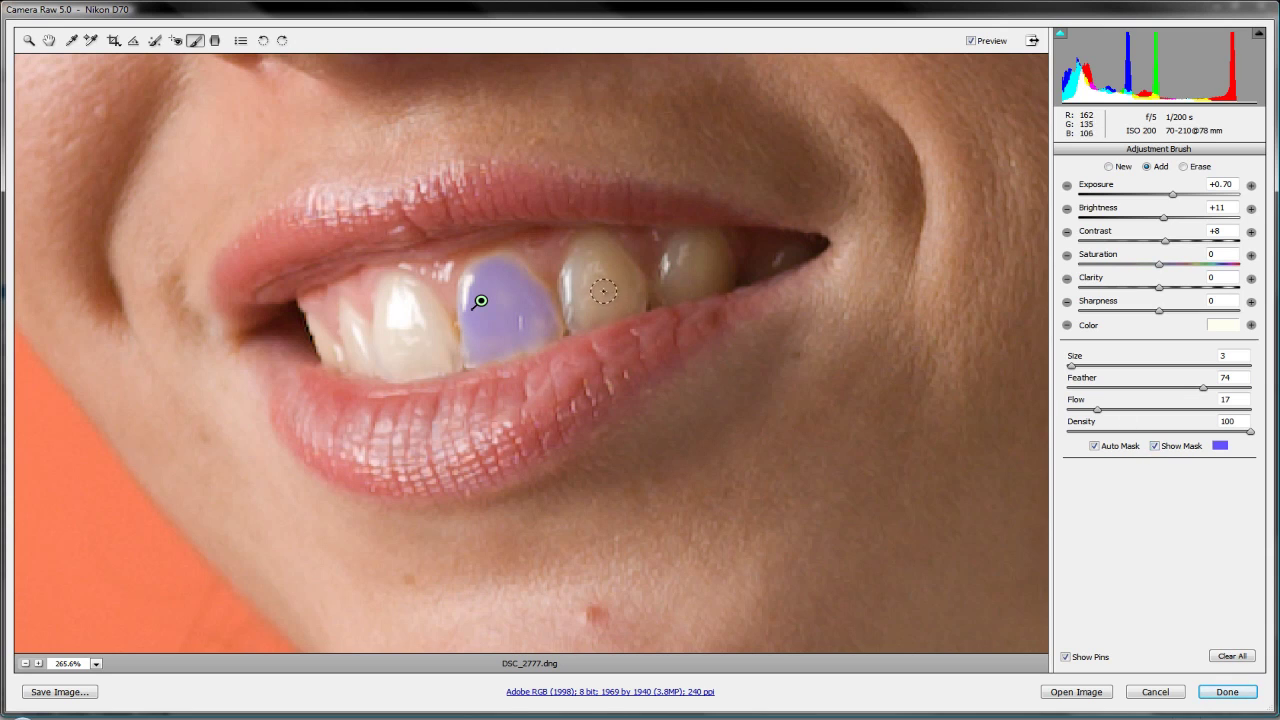
mouse_move(594, 289)
left_mouse_down()
mouse_move(584, 244)
mouse_move(611, 263)
mouse_move(600, 241)
mouse_move(618, 279)
mouse_move(634, 280)
mouse_move(584, 281)
mouse_move(582, 318)
mouse_move(639, 313)
mouse_move(581, 320)
mouse_move(649, 280)
mouse_move(669, 291)
mouse_move(681, 240)
mouse_move(698, 267)
mouse_move(704, 242)
mouse_move(716, 275)
mouse_move(719, 255)
mouse_move(684, 286)
mouse_move(713, 237)
left_mouse_up()
mouse_move(700, 283)
left_mouse_down()
mouse_move(800, 252)
mouse_move(785, 260)
left_mouse_up()
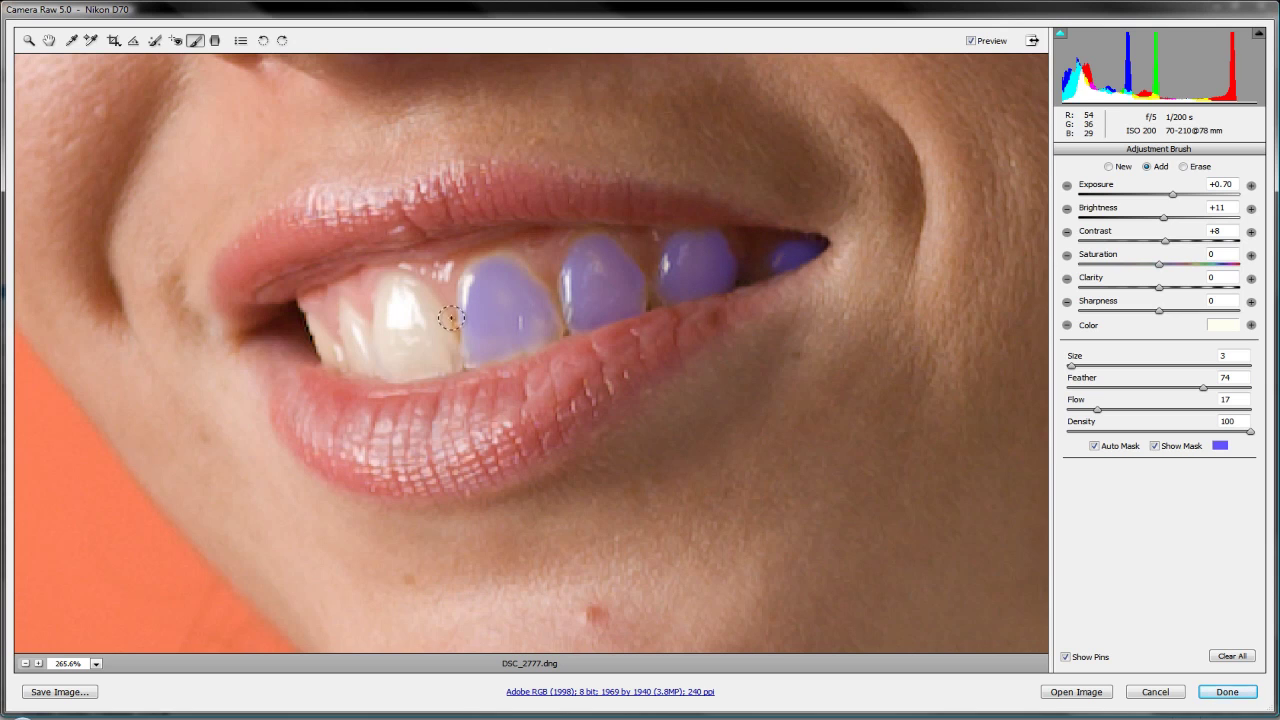
mouse_move(423, 326)
left_mouse_down()
mouse_move(382, 286)
mouse_move(411, 293)
mouse_move(396, 300)
mouse_move(431, 319)
mouse_move(418, 290)
mouse_move(448, 364)
mouse_move(431, 367)
mouse_move(418, 346)
mouse_move(404, 367)
mouse_move(389, 322)
mouse_move(398, 360)
mouse_move(368, 354)
mouse_move(347, 311)
mouse_move(367, 367)
mouse_move(461, 366)
mouse_move(529, 341)
mouse_move(333, 351)
mouse_move(317, 325)
mouse_move(338, 366)
mouse_move(320, 321)
mouse_move(415, 322)
mouse_move(458, 302)
mouse_move(487, 265)
mouse_move(523, 267)
mouse_move(556, 329)
mouse_move(412, 352)
mouse_move(407, 339)
mouse_move(454, 350)
mouse_move(399, 326)
mouse_move(396, 287)
mouse_move(587, 294)
mouse_move(706, 258)
mouse_move(698, 248)
mouse_move(698, 284)
left_mouse_up()
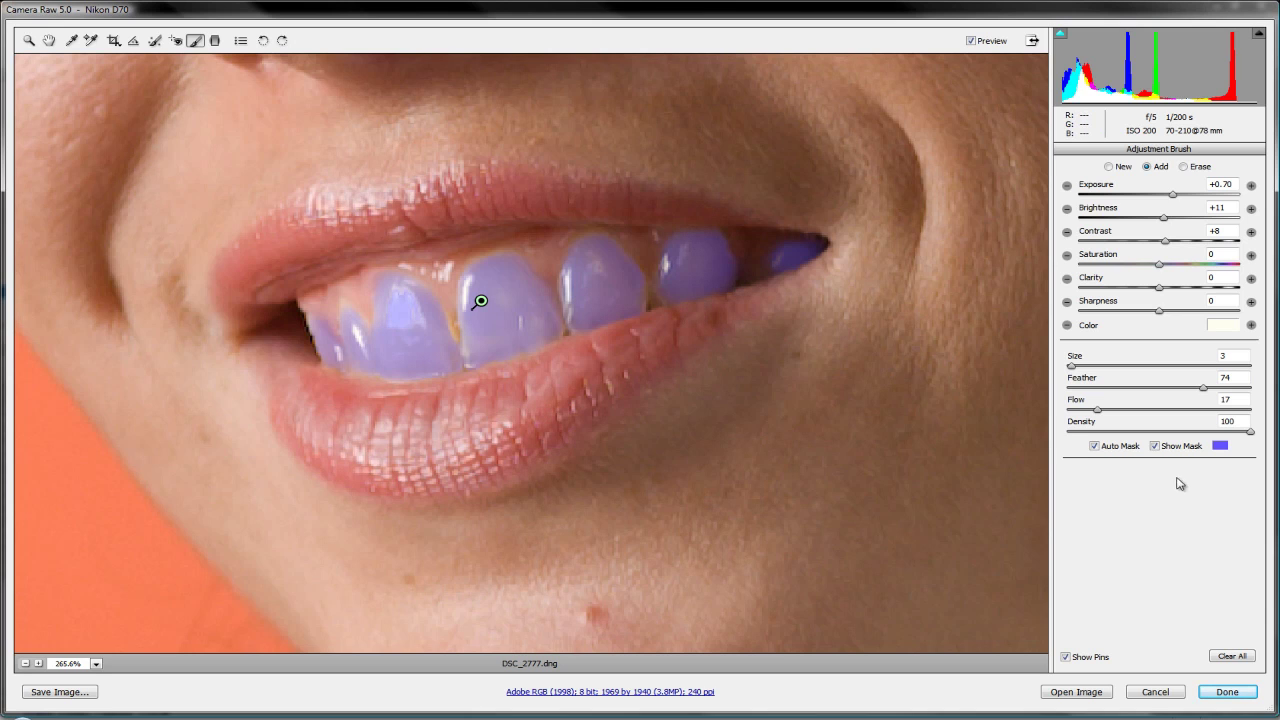
Try green and orange-red as the mask overlay color, and set it to blue for the affected areas.
left_click(1156, 447)
left_click(1156, 447)
left_click(1220, 446)
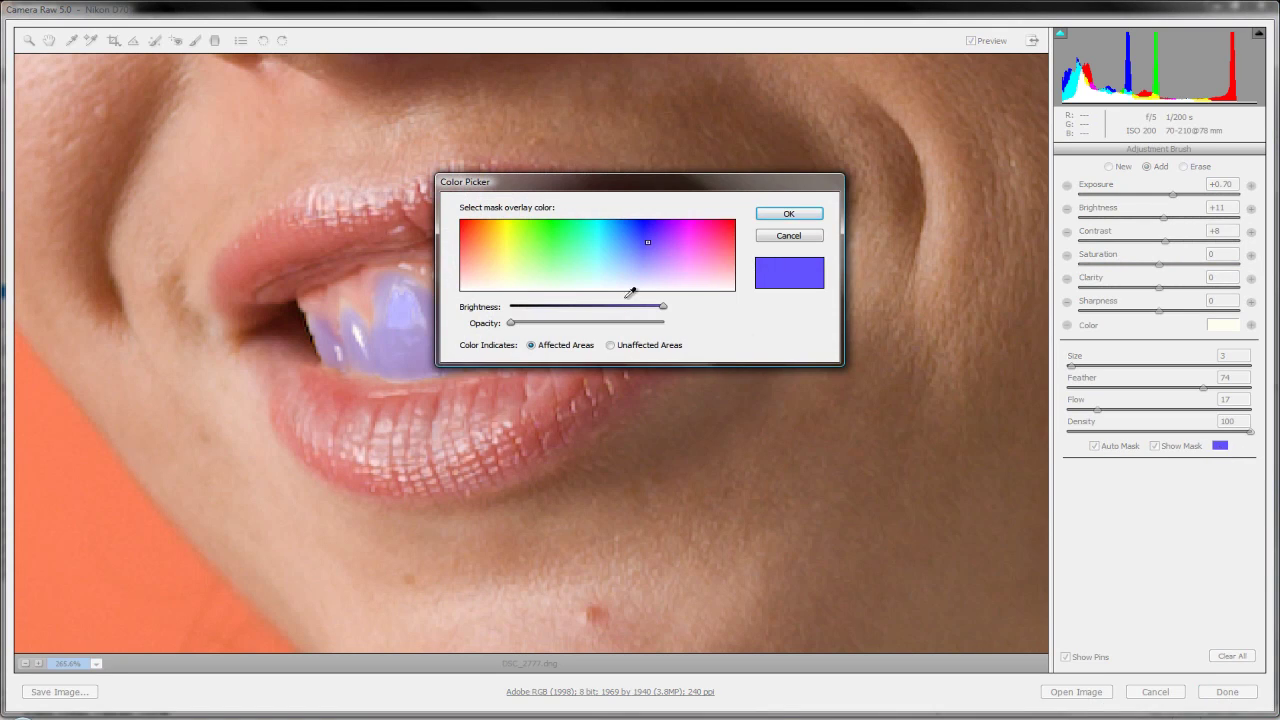
left_click(552, 244)
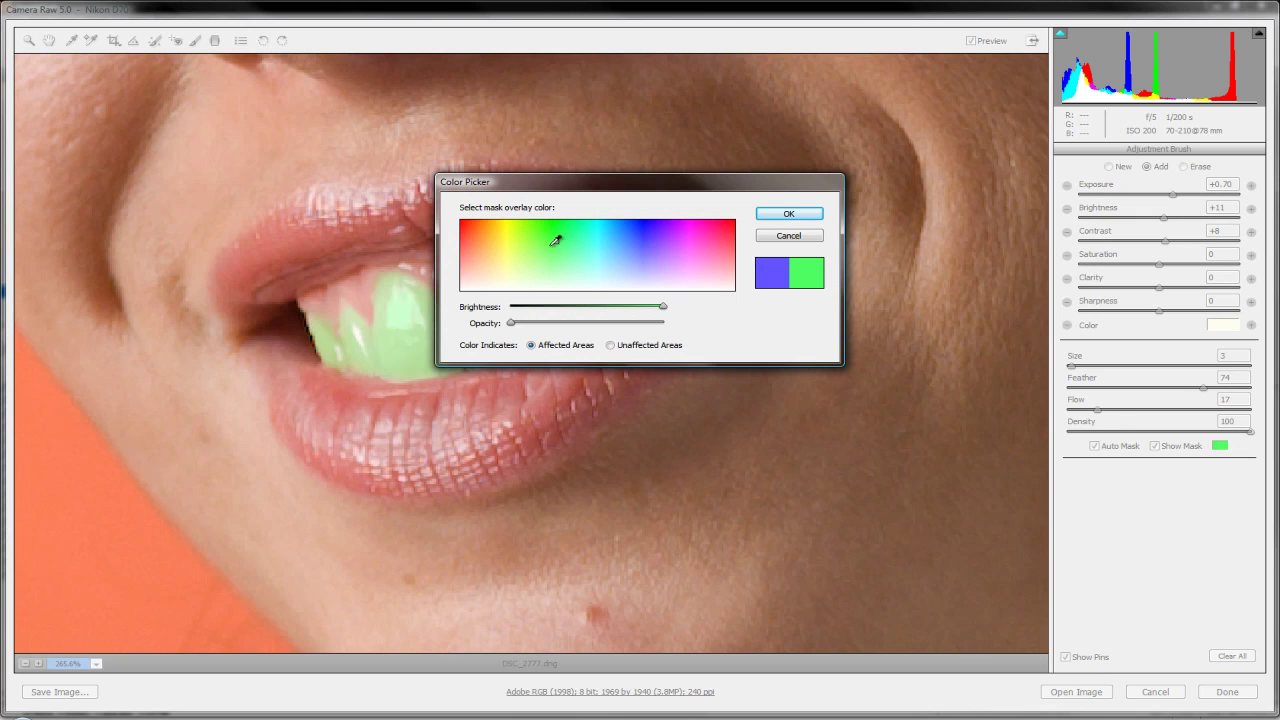
left_click(472, 238)
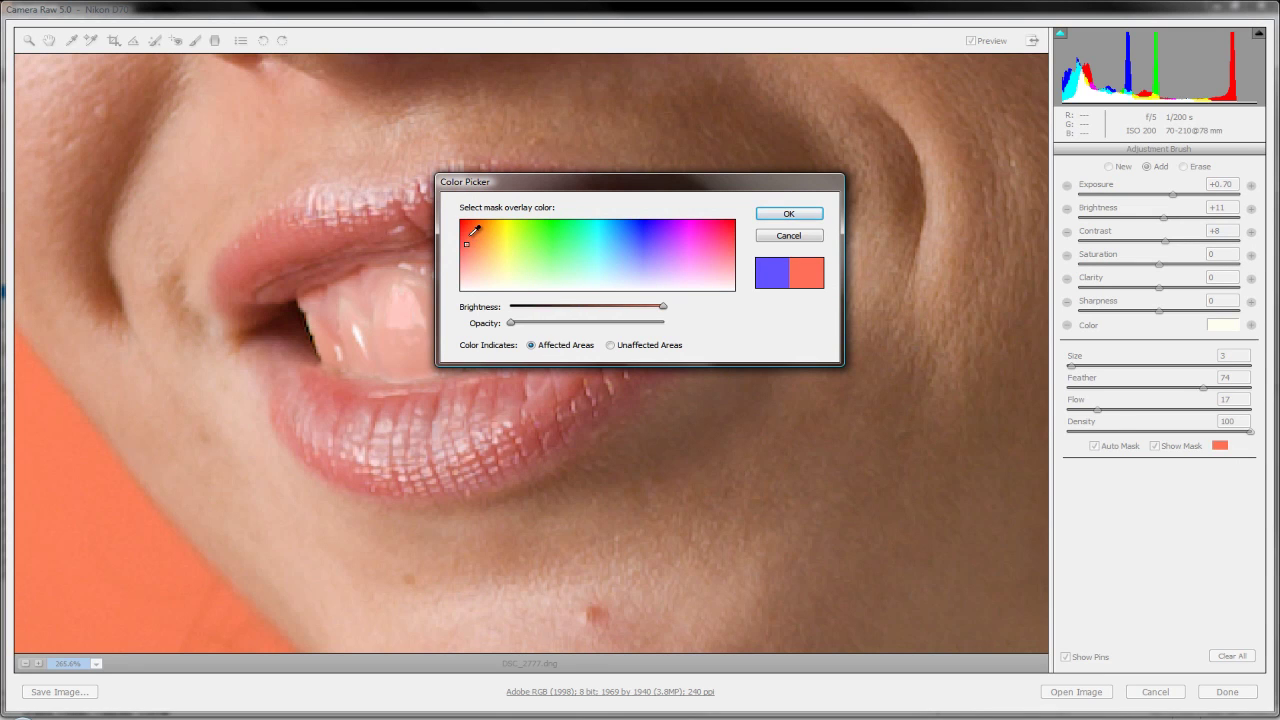
left_click(472, 233)
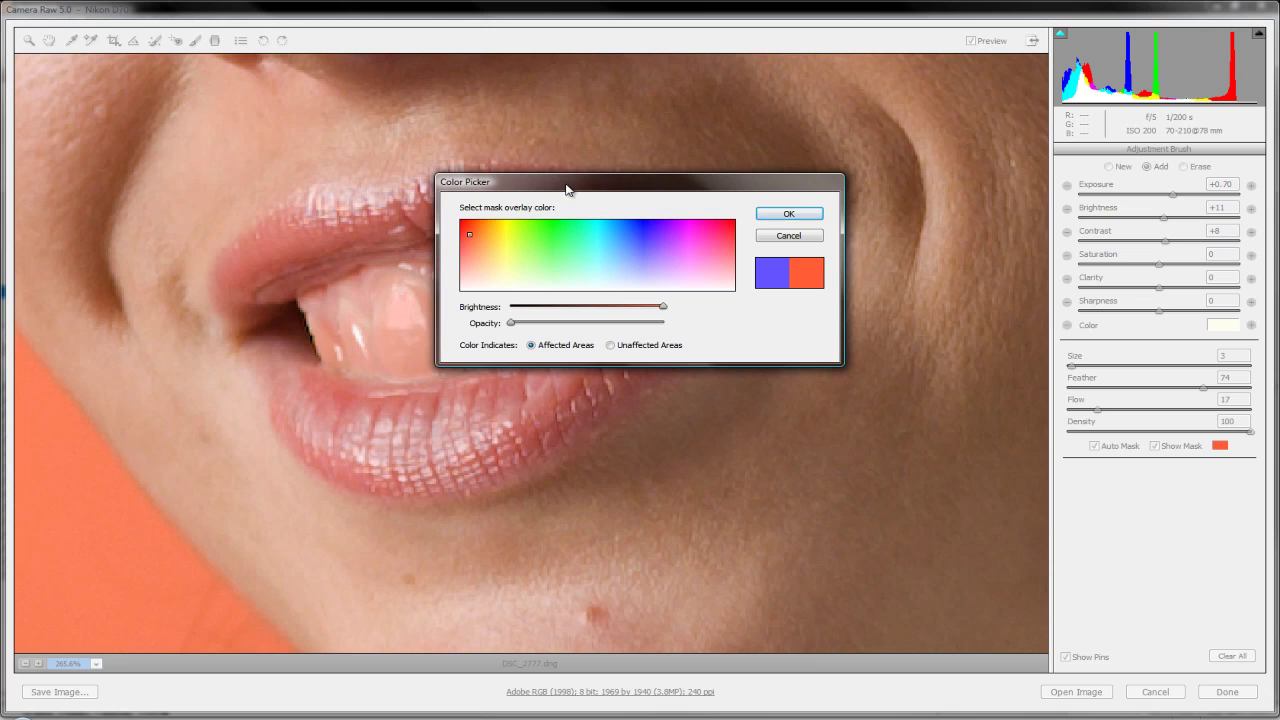
left_click_drag(566, 188, 803, 293)
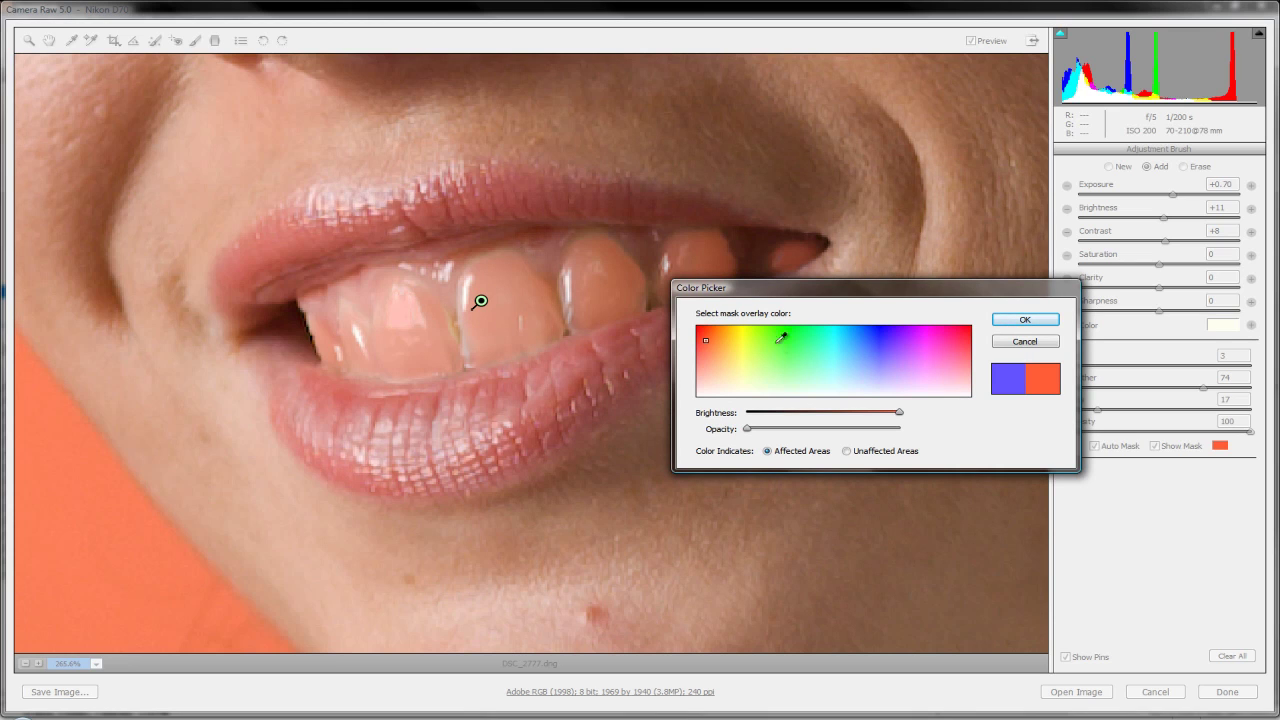
left_click(885, 342)
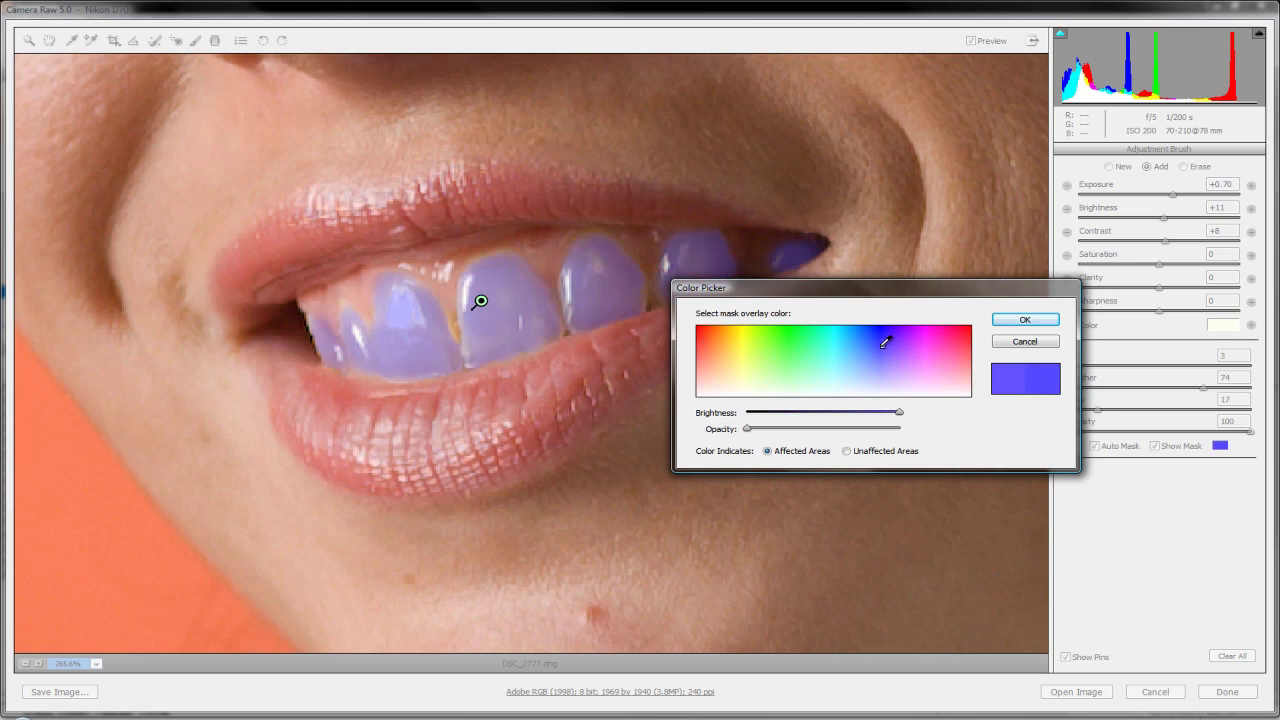
left_click(1018, 319)
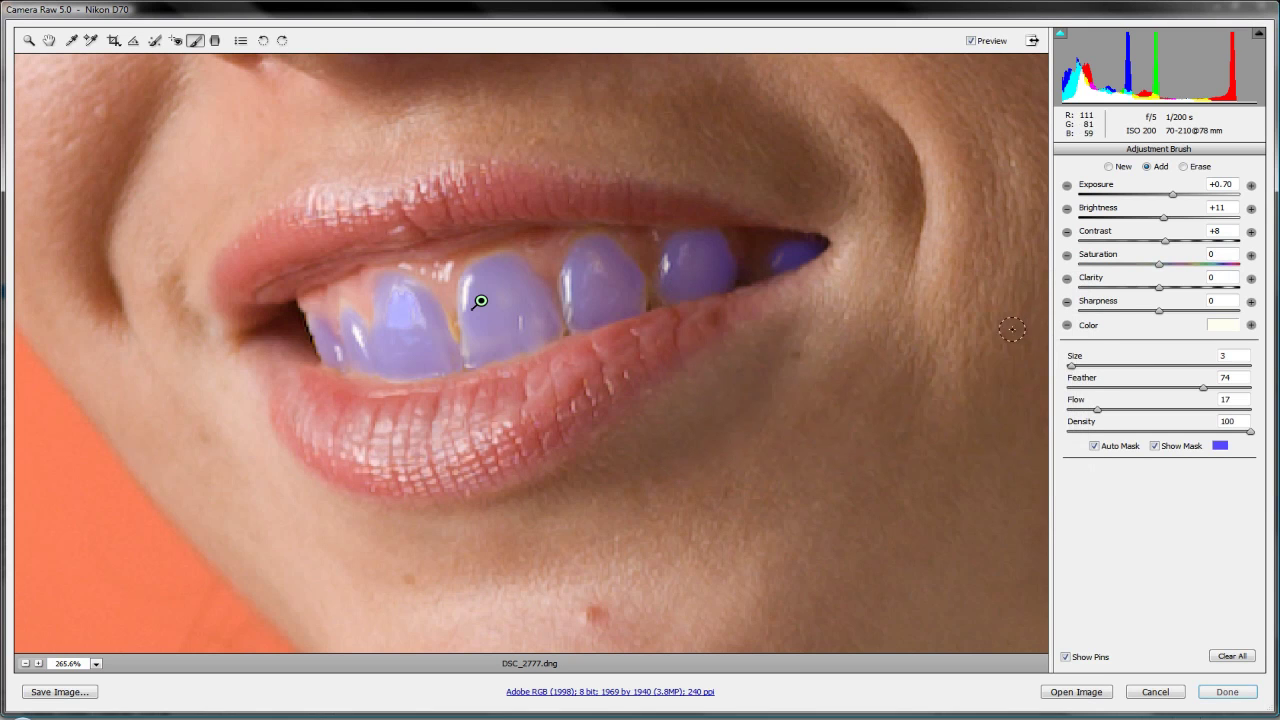
Hide the mask overlay and pins, and compare the teeth with and without the adjustment, close up and in the whole photo.
left_click(1156, 446)
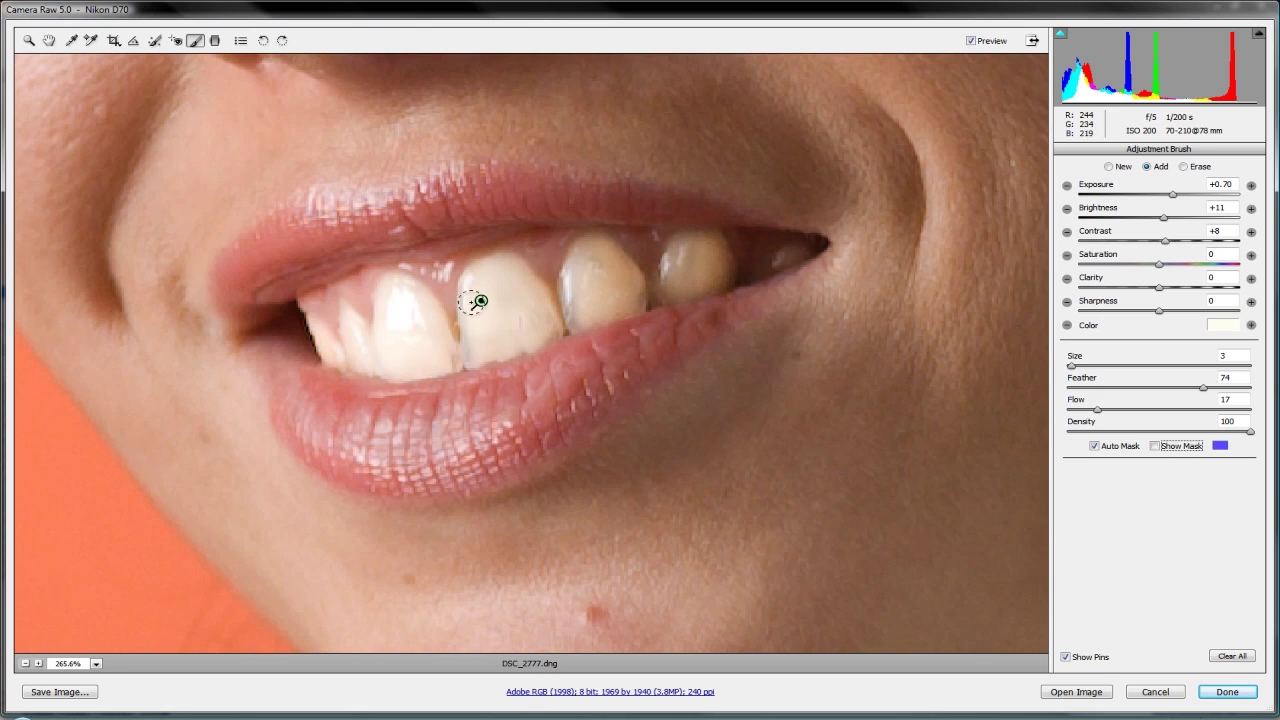
left_click(1066, 657)
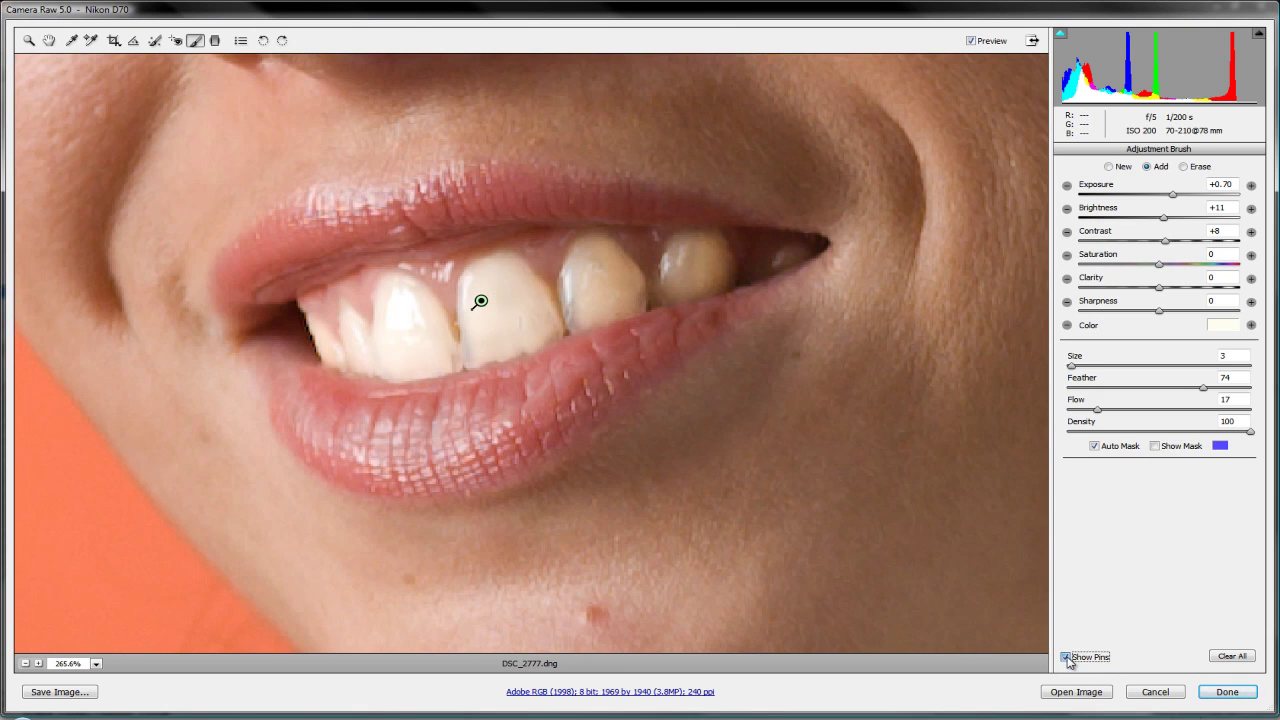
left_click(971, 41)
left_click(971, 41)
left_click(96, 664)
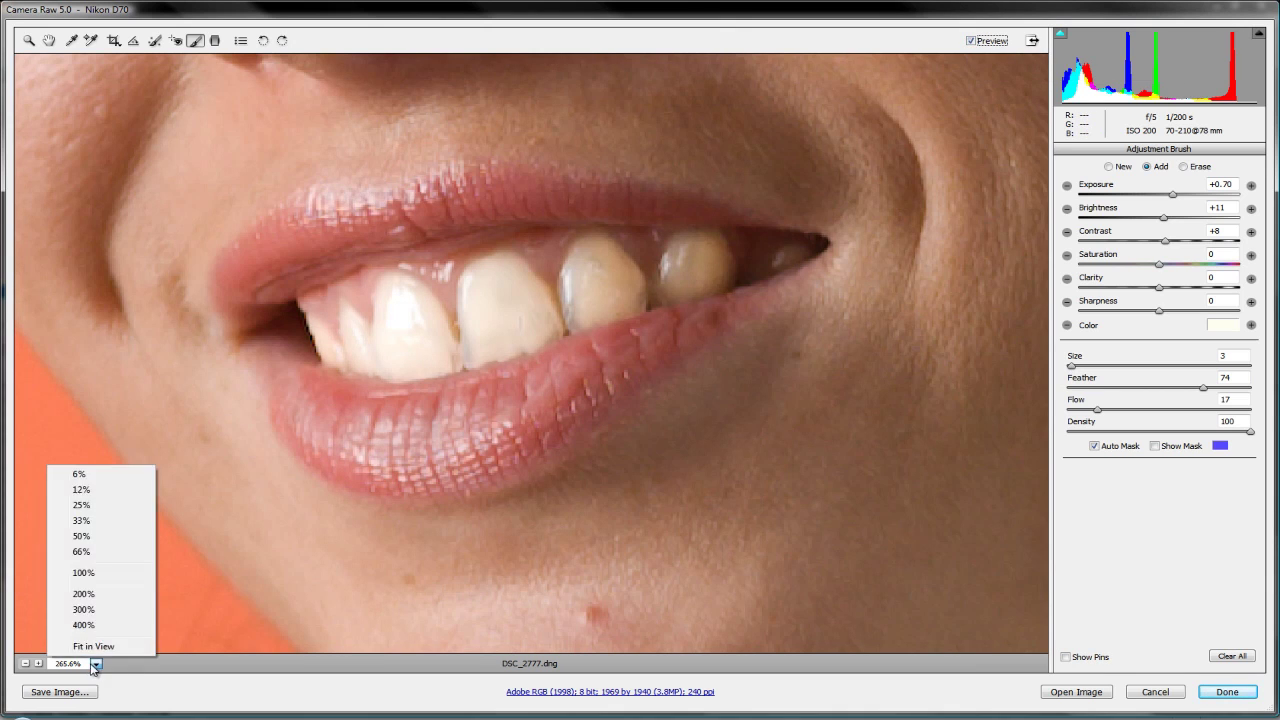
left_click(93, 646)
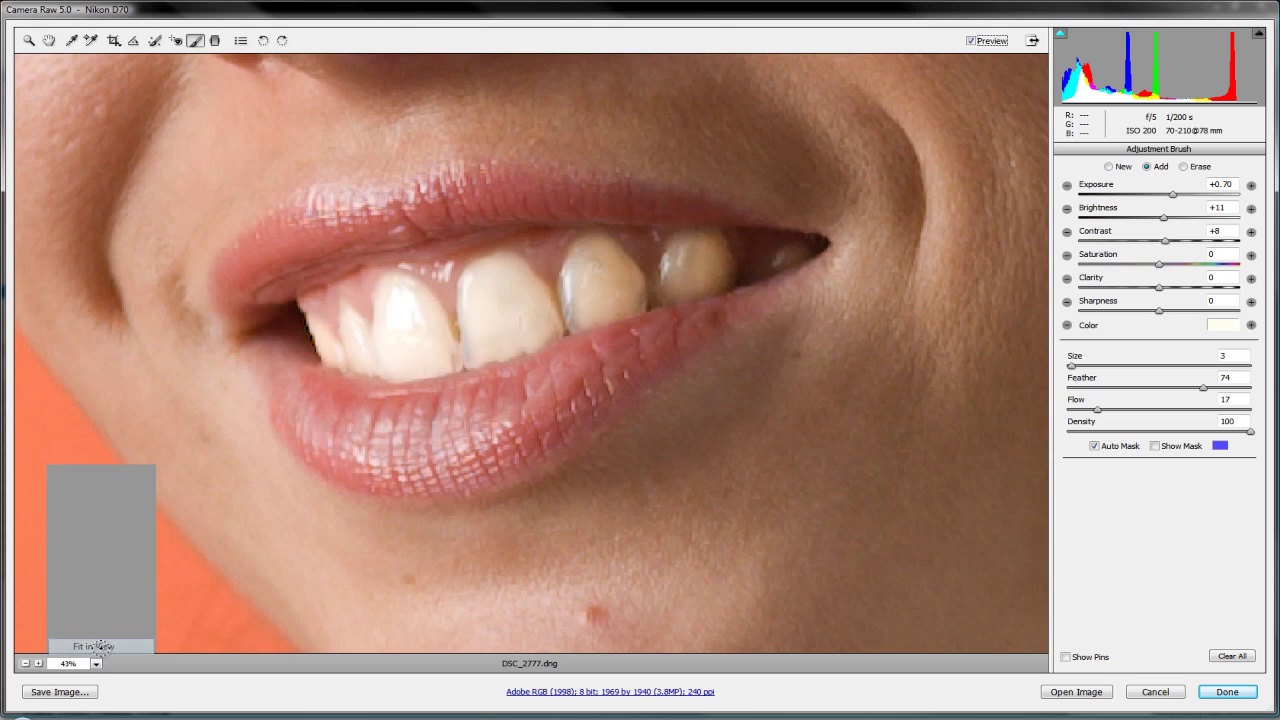
left_click(970, 41)
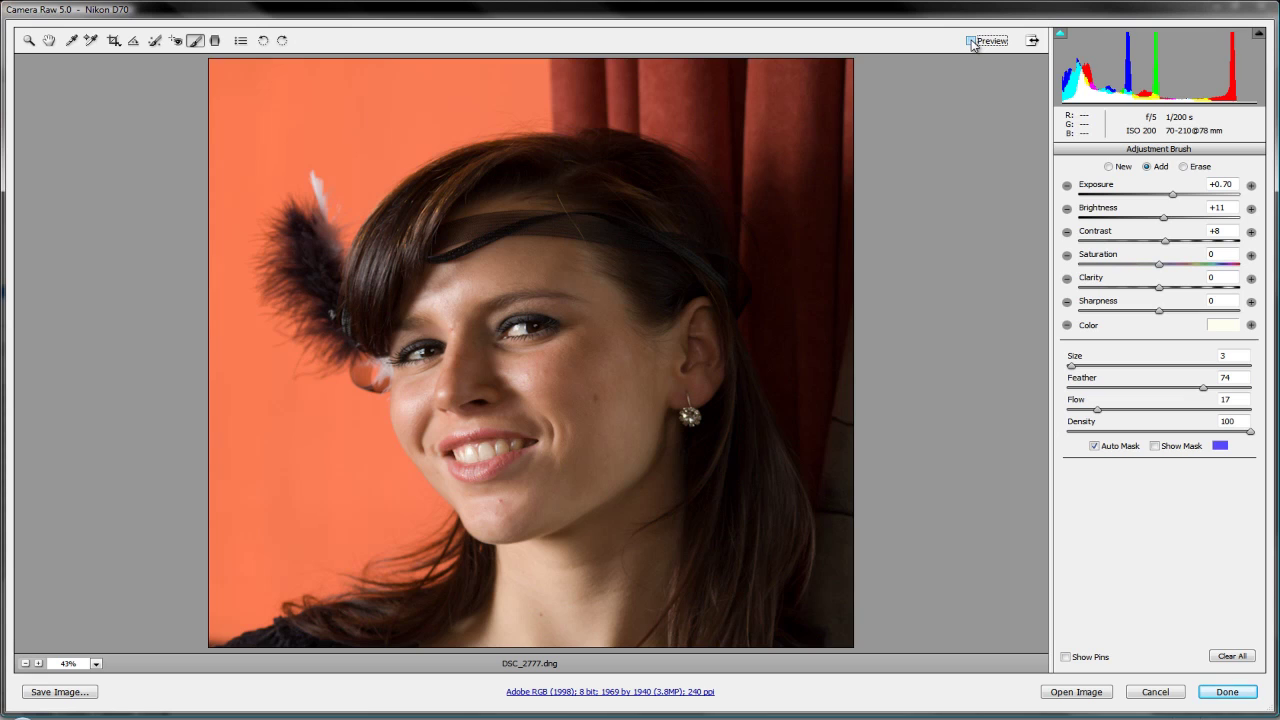
left_click(970, 41)
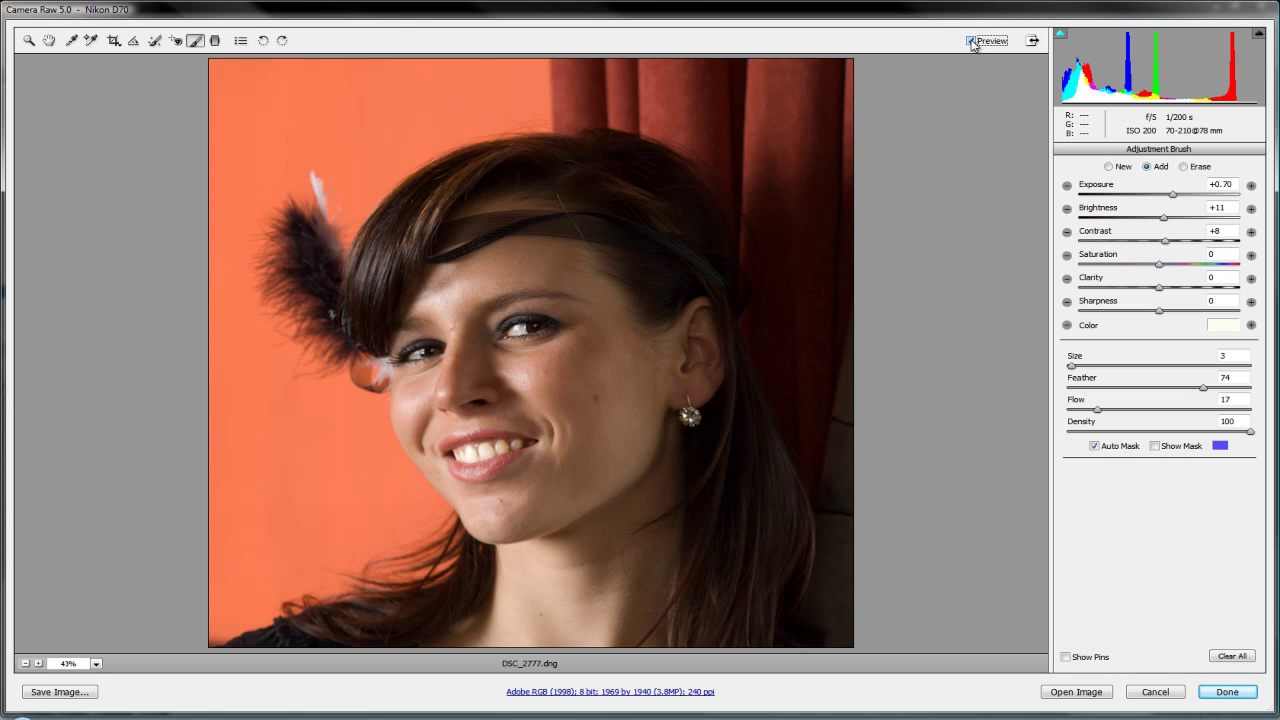
Raise the teeth adjustment's exposure to +0.90 and compare the portrait with and without the edits.
left_click(1174, 196)
mouse_move(1172, 199)
left_mouse_down()
mouse_move(1123, 205)
mouse_move(1178, 200)
left_mouse_up()
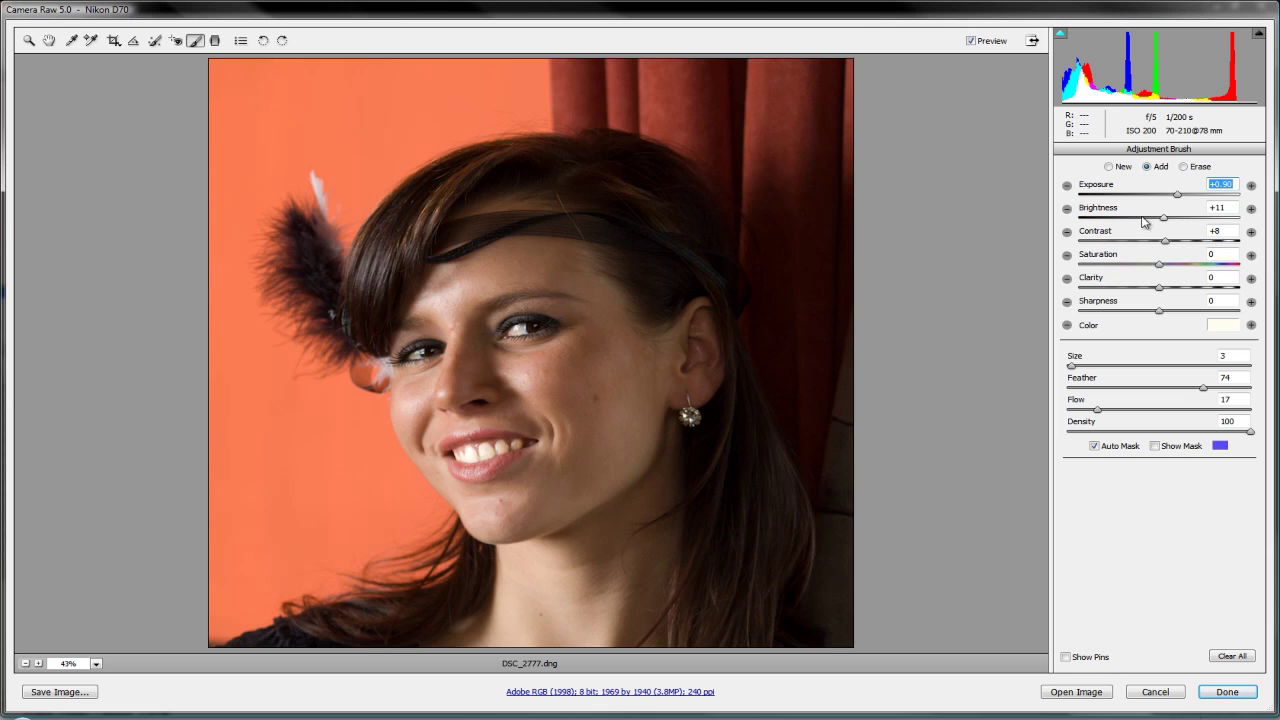
left_click(969, 42)
left_click(970, 42)
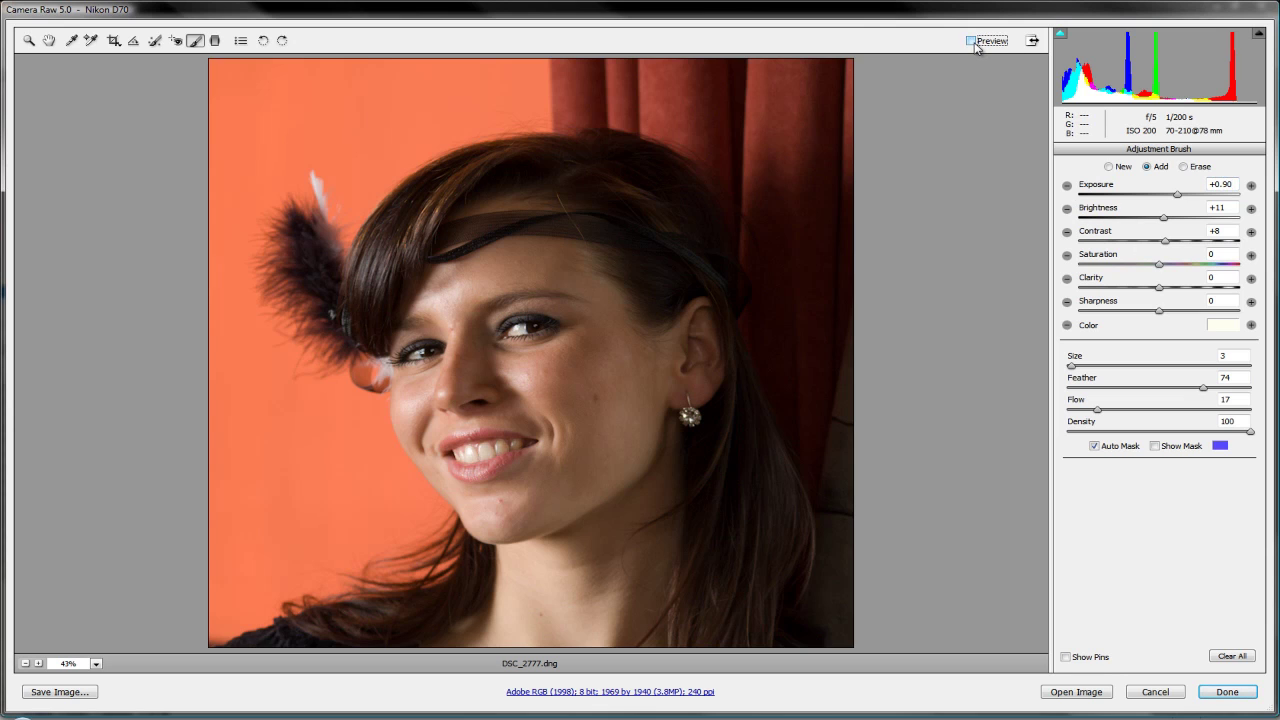
left_click(971, 42)
left_click(971, 42)
left_click(971, 42)
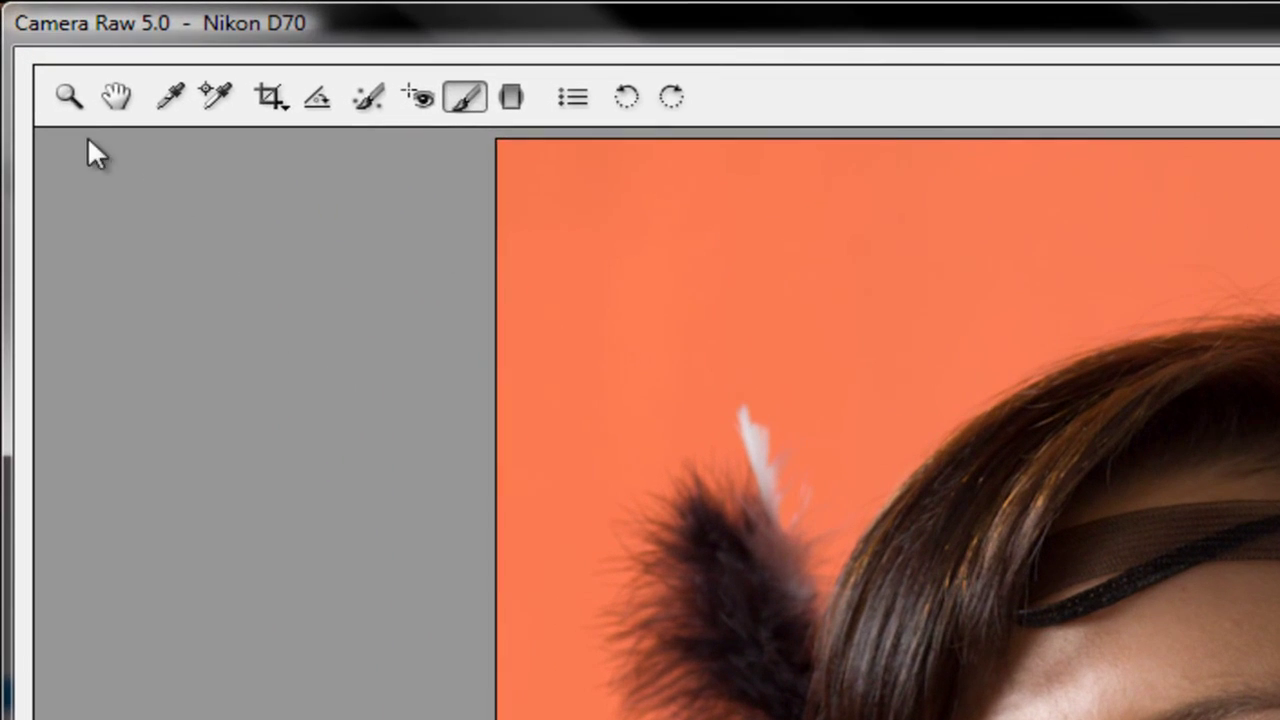
Heal the blemishes on the chin and between the eyebrows with Spot Removal at radius 3, sampling clean skin nearby.
left_click(27, 42)
left_click_drag(807, 522, 1278, 718)
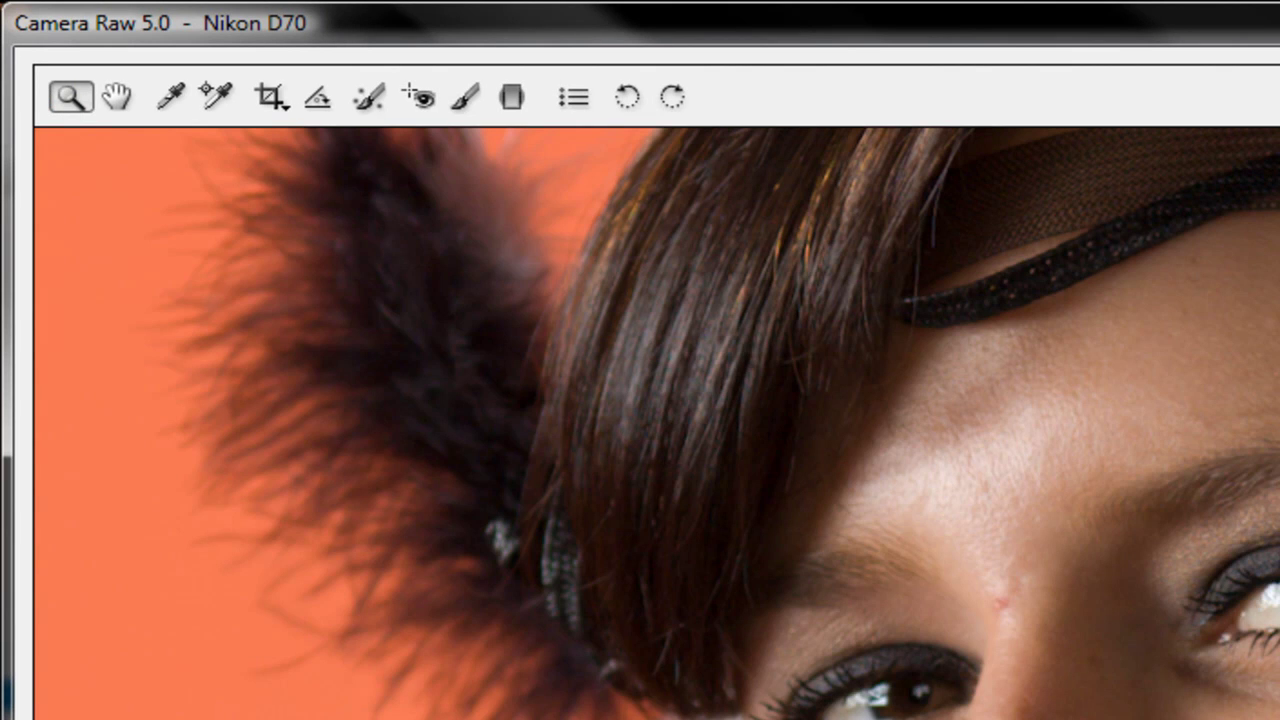
left_click(378, 90)
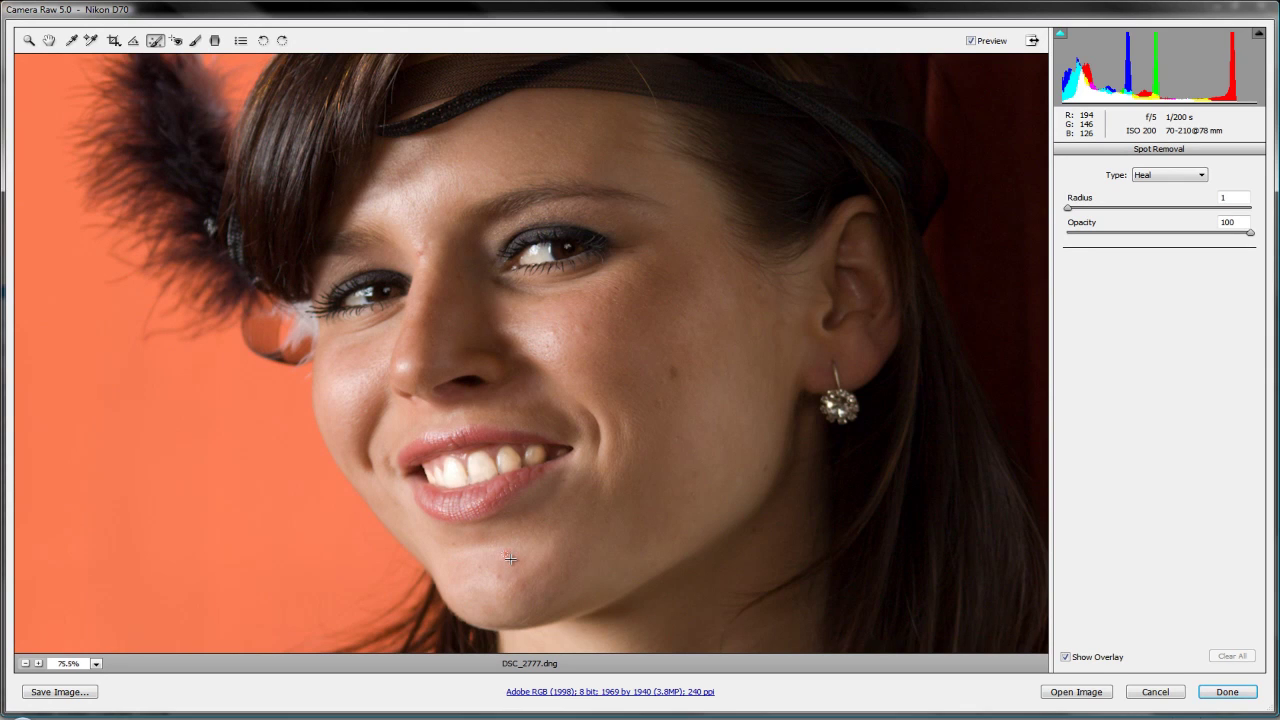
left_click_drag(511, 558, 518, 560)
left_click_drag(510, 582, 532, 544)
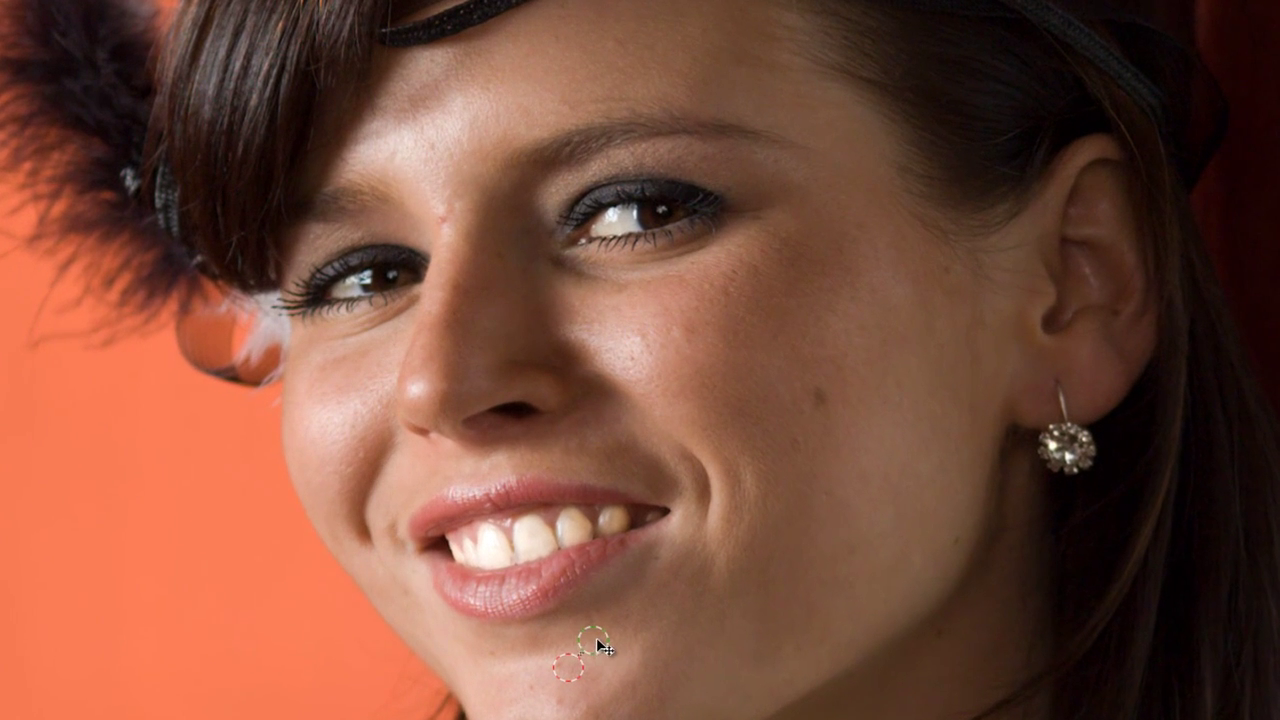
mouse_move(596, 637)
left_mouse_down()
mouse_move(594, 678)
mouse_move(600, 651)
left_mouse_up()
left_click(436, 216)
mouse_move(443, 228)
left_mouse_down()
mouse_move(457, 210)
mouse_move(447, 245)
mouse_move(452, 202)
mouse_move(451, 236)
left_mouse_up()
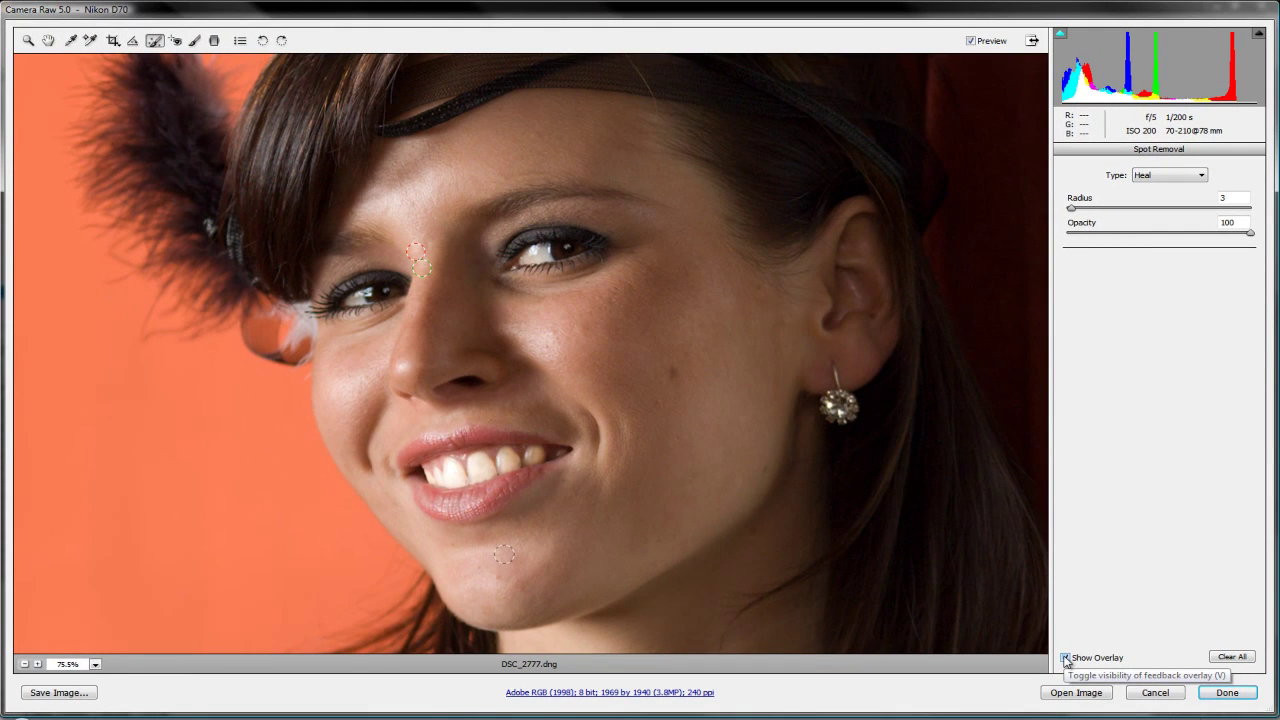
Hide the spot removal overlay and compare the portrait with and without the edits.
left_click(1065, 658)
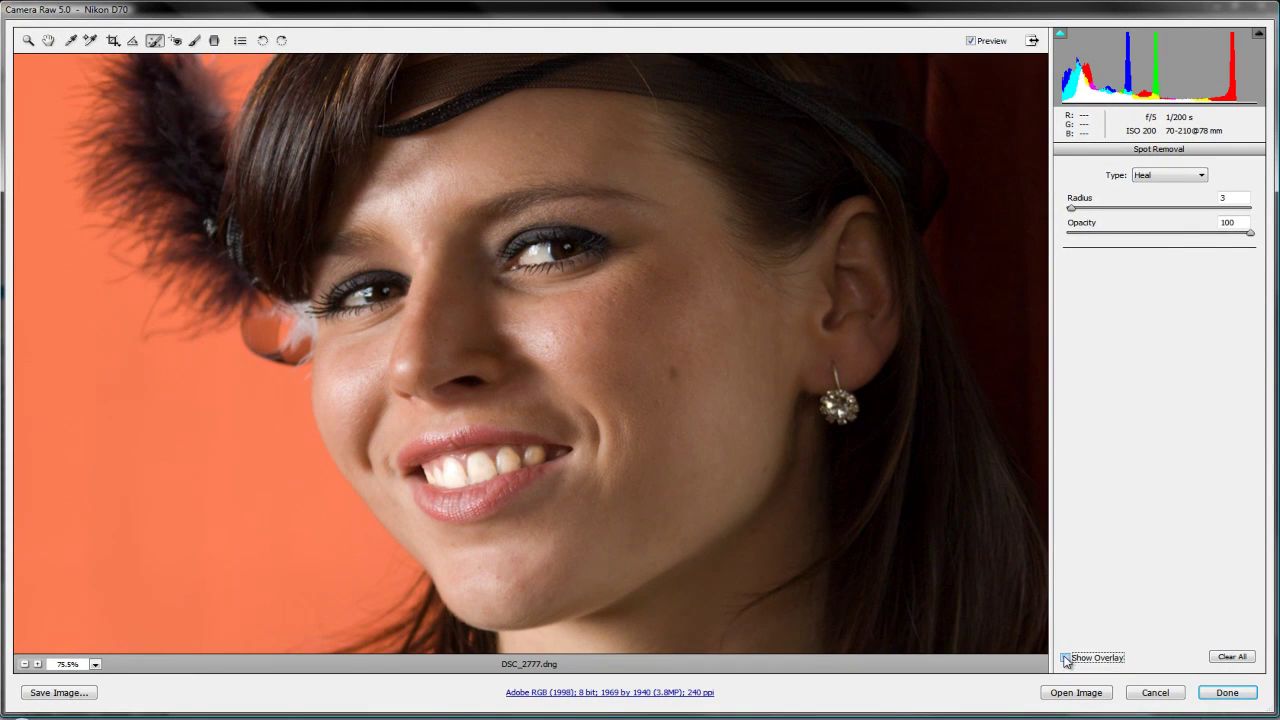
left_click(1065, 658)
left_click(970, 42)
left_click(970, 42)
Set up a new Adjustment Brush with exposure 0.00, clarity -44, flow 28 and size 5.
left_click(195, 41)
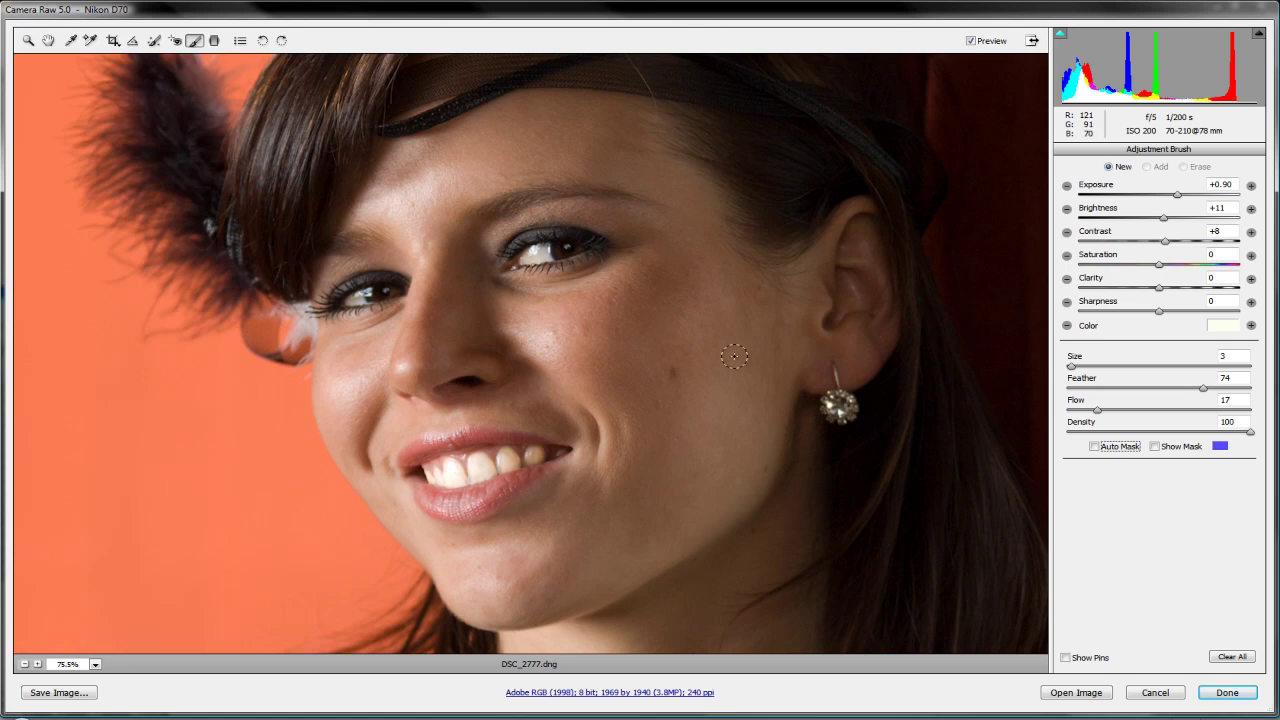
double_click(1178, 195)
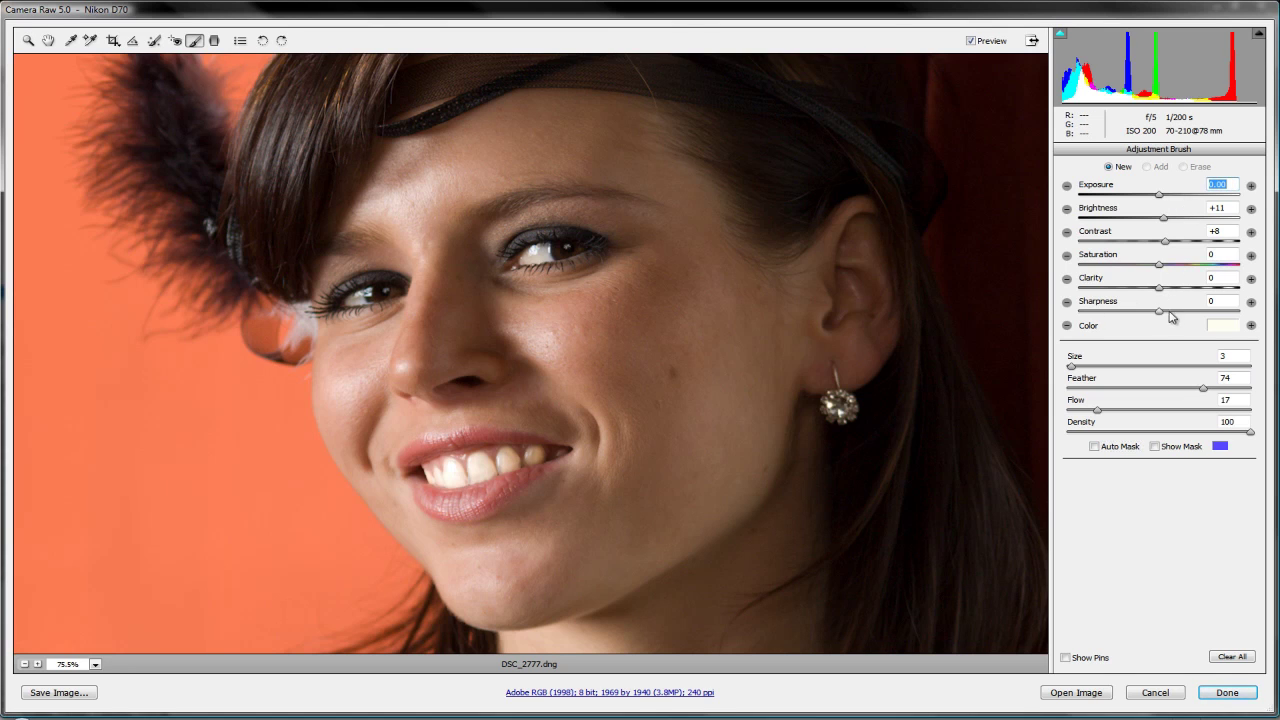
left_click_drag(1159, 290, 1144, 291)
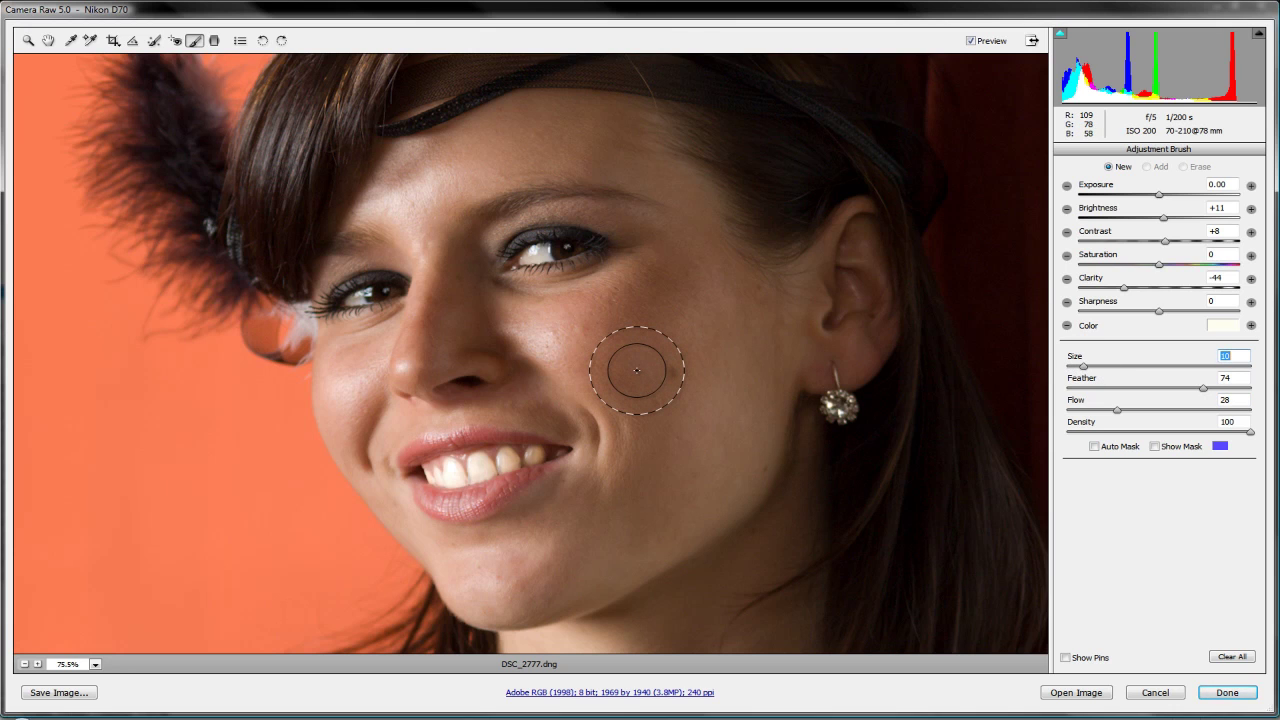
key("bracketleft")
key("bracketleft")
key("bracketleft")
key("bracketleft")
key("bracketleft")
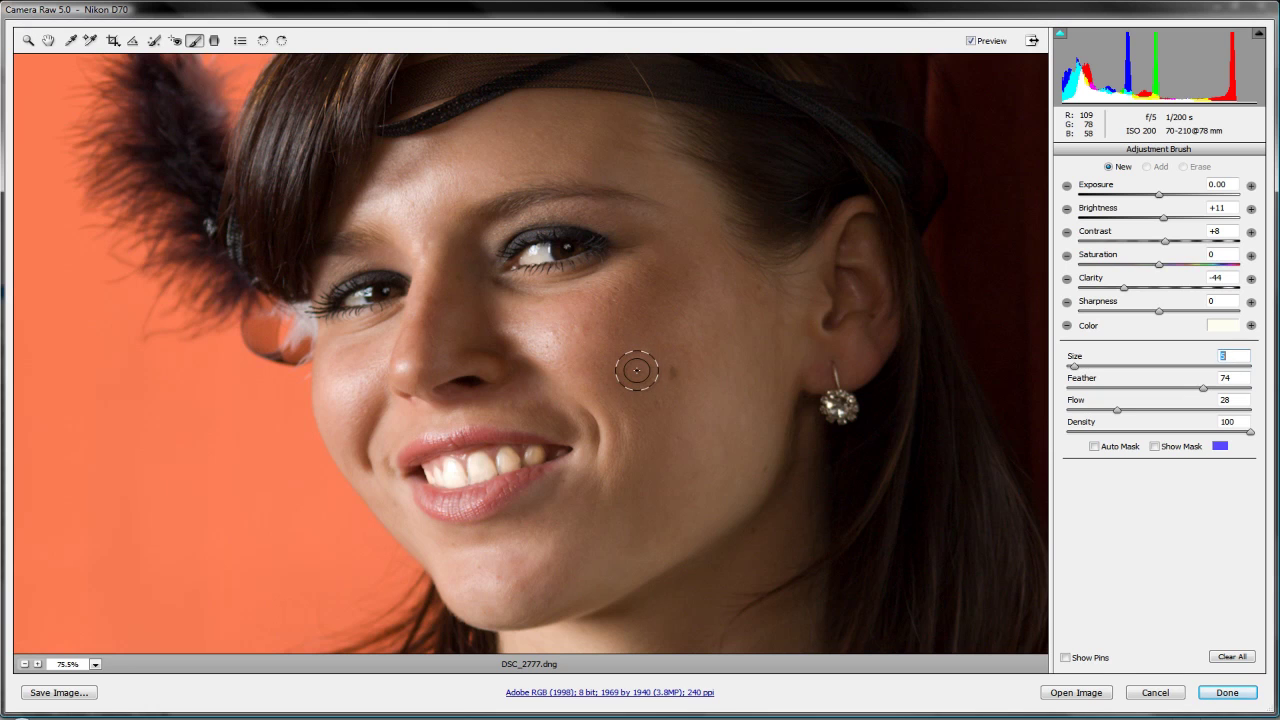
key("bracketright")
key("bracketleft")
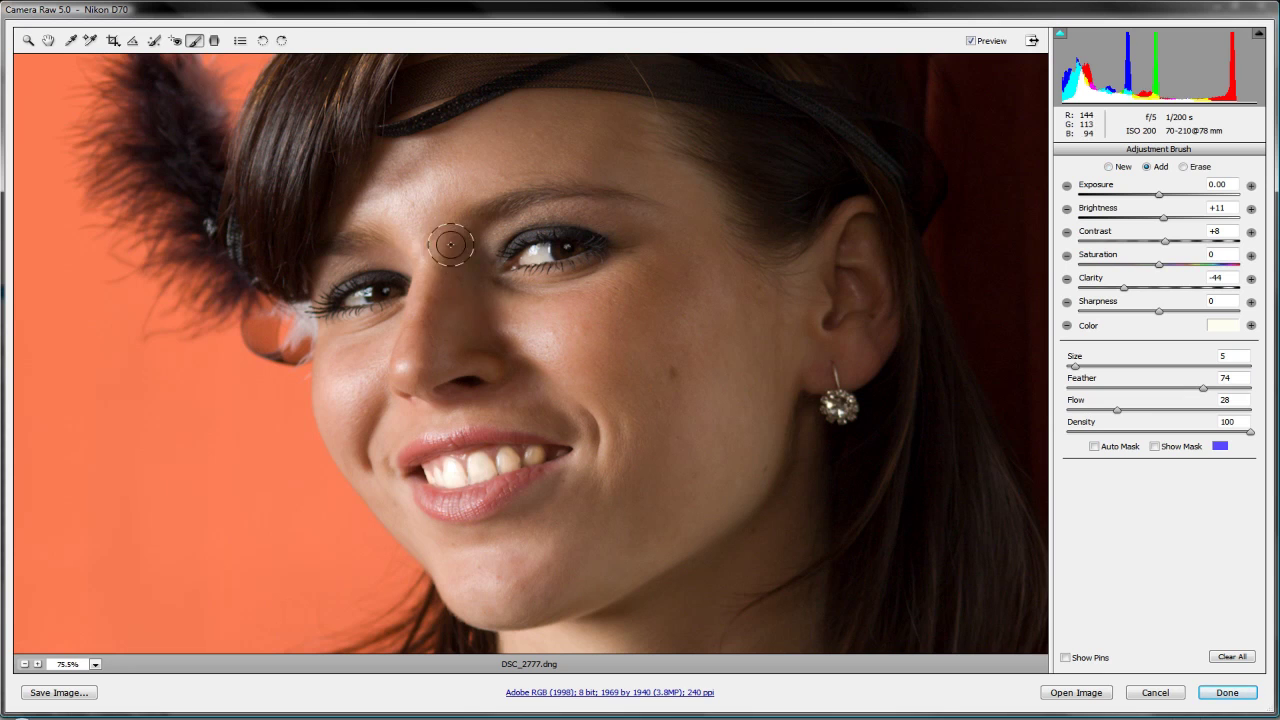
Soften the skin by brushing over the nose, forehead and cheeks, with the adjustment's brightness and contrast reset to 0 and flow raised to 39.
mouse_move(450, 240)
left_mouse_down()
mouse_move(436, 340)
mouse_move(437, 238)
mouse_move(428, 343)
left_mouse_up()
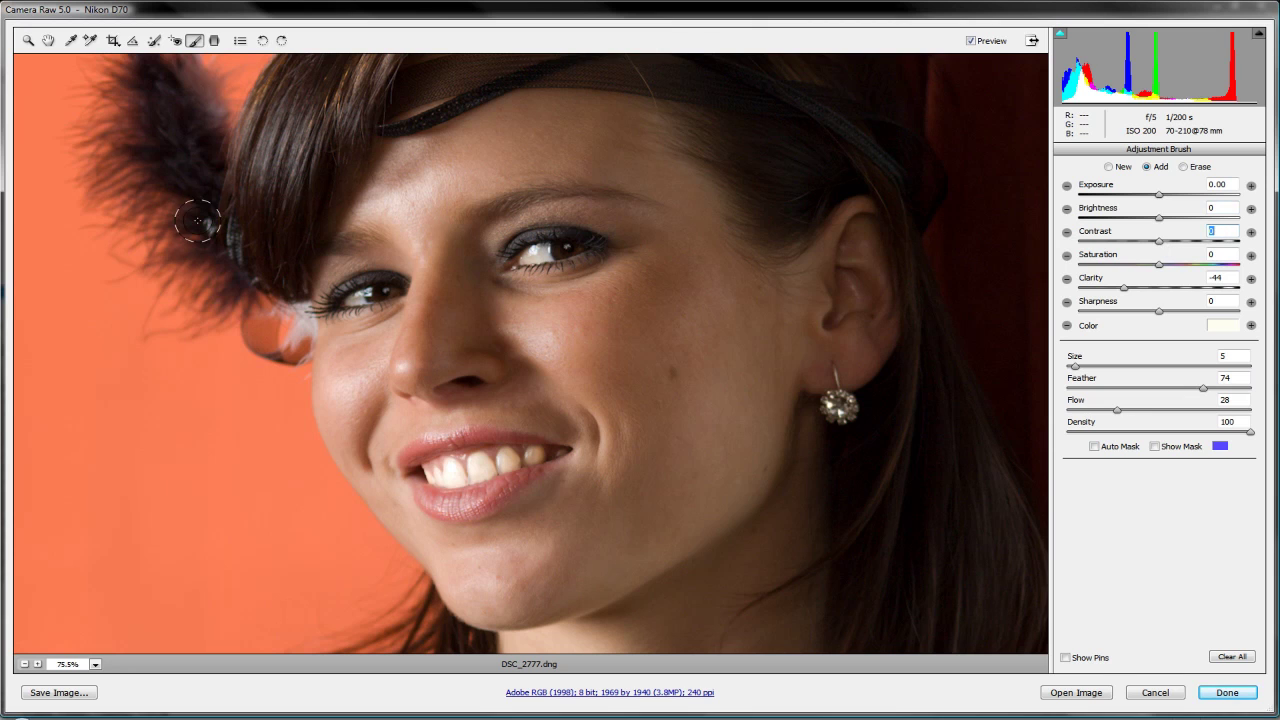
mouse_move(423, 194)
left_mouse_down()
mouse_move(420, 226)
mouse_move(419, 184)
mouse_move(417, 214)
mouse_move(382, 189)
mouse_move(422, 177)
mouse_move(423, 232)
mouse_move(412, 185)
mouse_move(419, 212)
mouse_move(461, 166)
mouse_move(422, 184)
mouse_move(507, 155)
left_mouse_up()
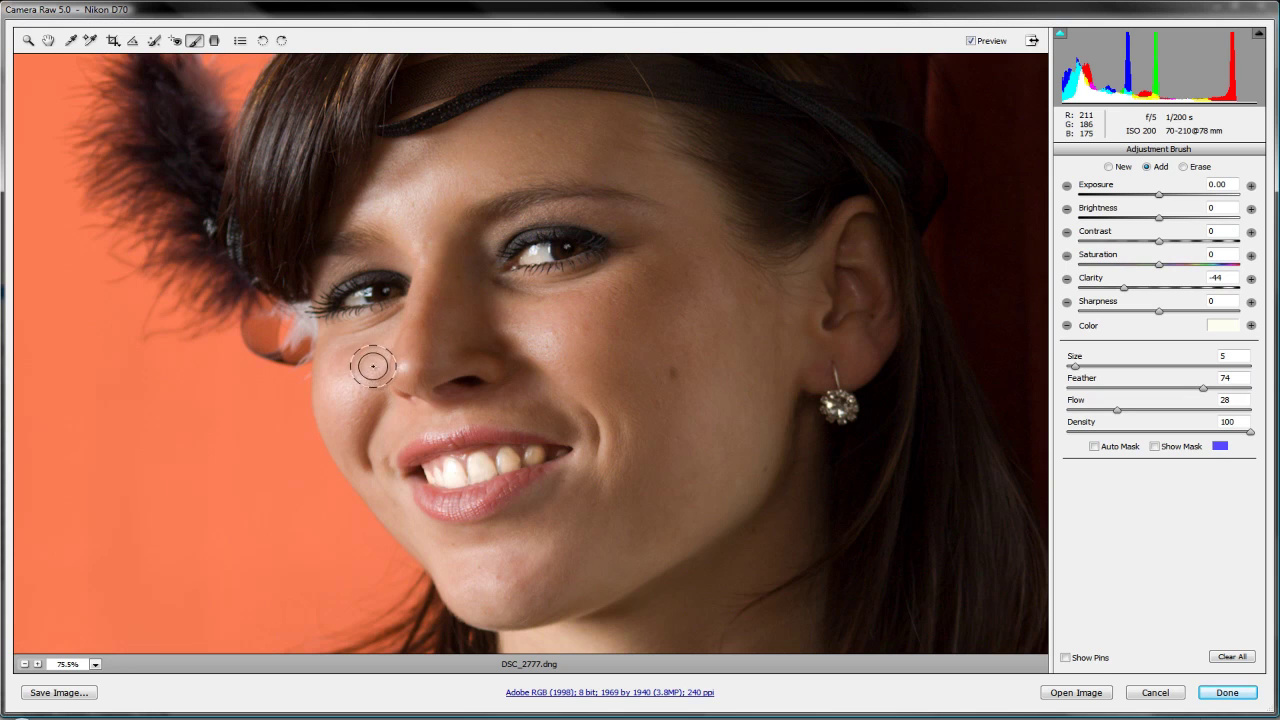
left_click_drag(372, 366, 349, 374)
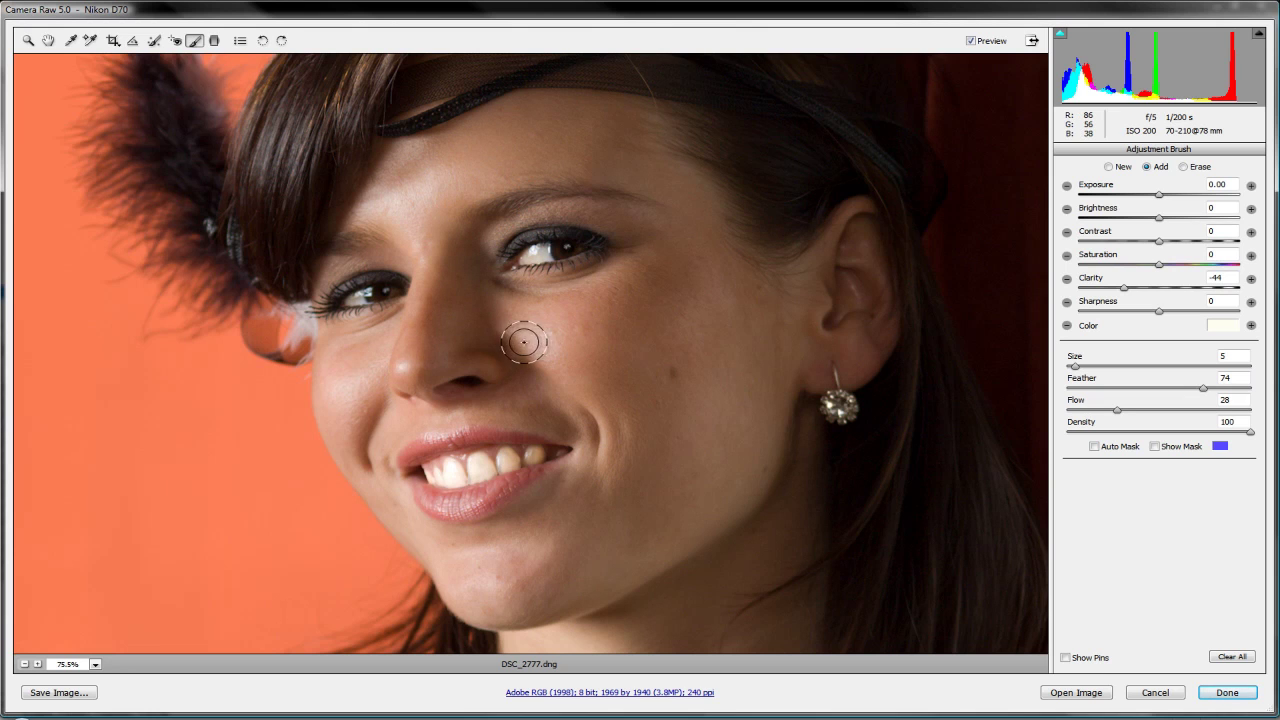
mouse_move(524, 342)
left_mouse_down()
mouse_move(569, 346)
mouse_move(551, 343)
left_mouse_up()
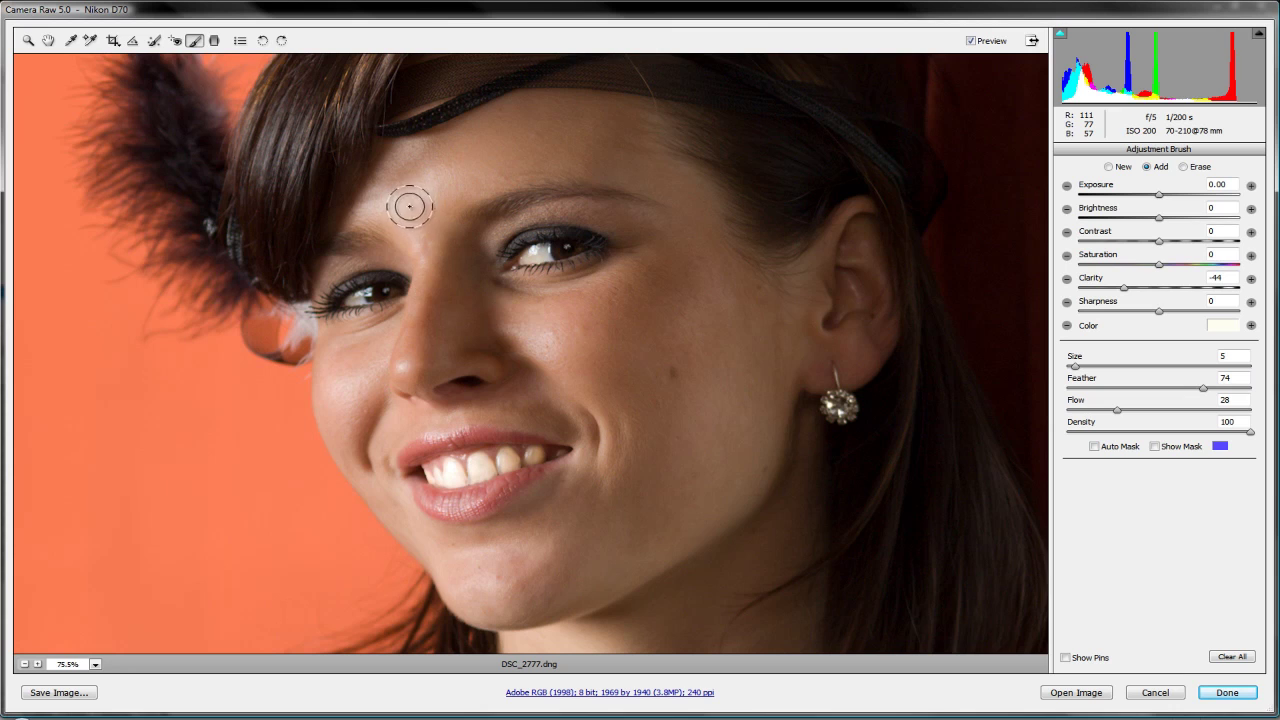
mouse_move(409, 207)
left_mouse_down()
mouse_move(420, 174)
mouse_move(415, 218)
mouse_move(423, 280)
left_mouse_up()
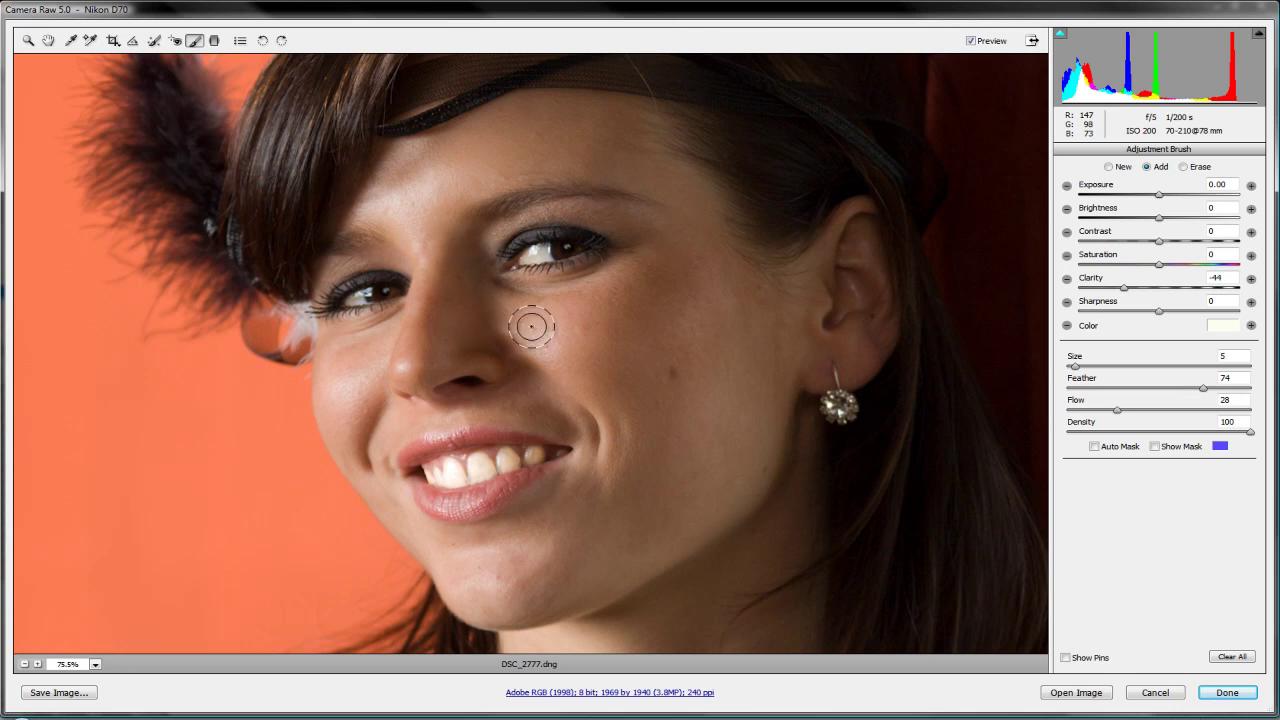
mouse_move(683, 472)
left_mouse_down()
mouse_move(652, 477)
mouse_move(650, 429)
mouse_move(640, 470)
mouse_move(629, 421)
mouse_move(628, 472)
mouse_move(532, 557)
mouse_move(570, 536)
mouse_move(473, 548)
mouse_move(554, 568)
mouse_move(498, 578)
mouse_move(556, 576)
mouse_move(528, 586)
mouse_move(681, 458)
mouse_move(662, 507)
mouse_move(580, 326)
mouse_move(594, 304)
mouse_move(578, 353)
mouse_move(642, 290)
mouse_move(680, 280)
mouse_move(624, 313)
mouse_move(645, 311)
mouse_move(653, 286)
mouse_move(620, 304)
mouse_move(665, 270)
mouse_move(482, 164)
mouse_move(527, 135)
mouse_move(432, 169)
mouse_move(426, 145)
mouse_move(382, 198)
mouse_move(420, 211)
mouse_move(428, 255)
mouse_move(409, 342)
mouse_move(397, 343)
mouse_move(497, 348)
mouse_move(529, 329)
mouse_move(457, 294)
mouse_move(437, 323)
mouse_move(430, 246)
mouse_move(414, 351)
mouse_move(550, 402)
mouse_move(510, 380)
mouse_move(543, 351)
left_mouse_up()
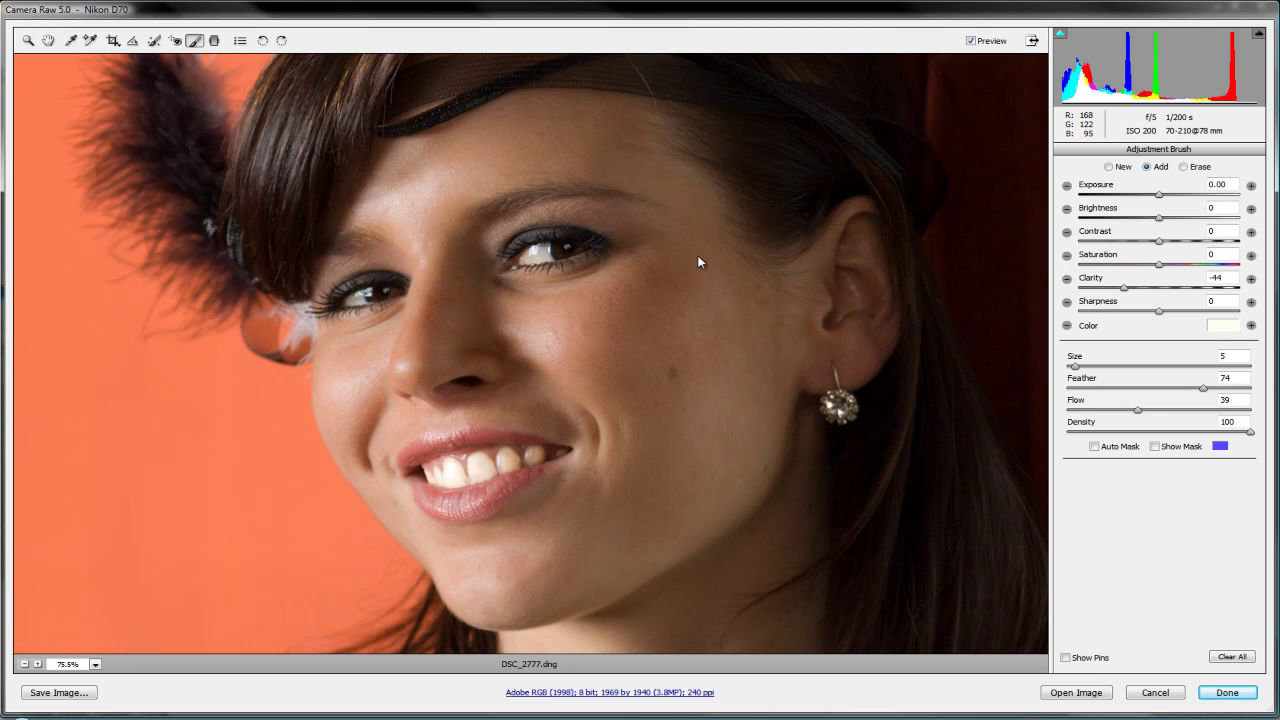
Compare the softened skin with and without the edits, on the whole face and at 300% zoom on the cheek.
left_click(970, 42)
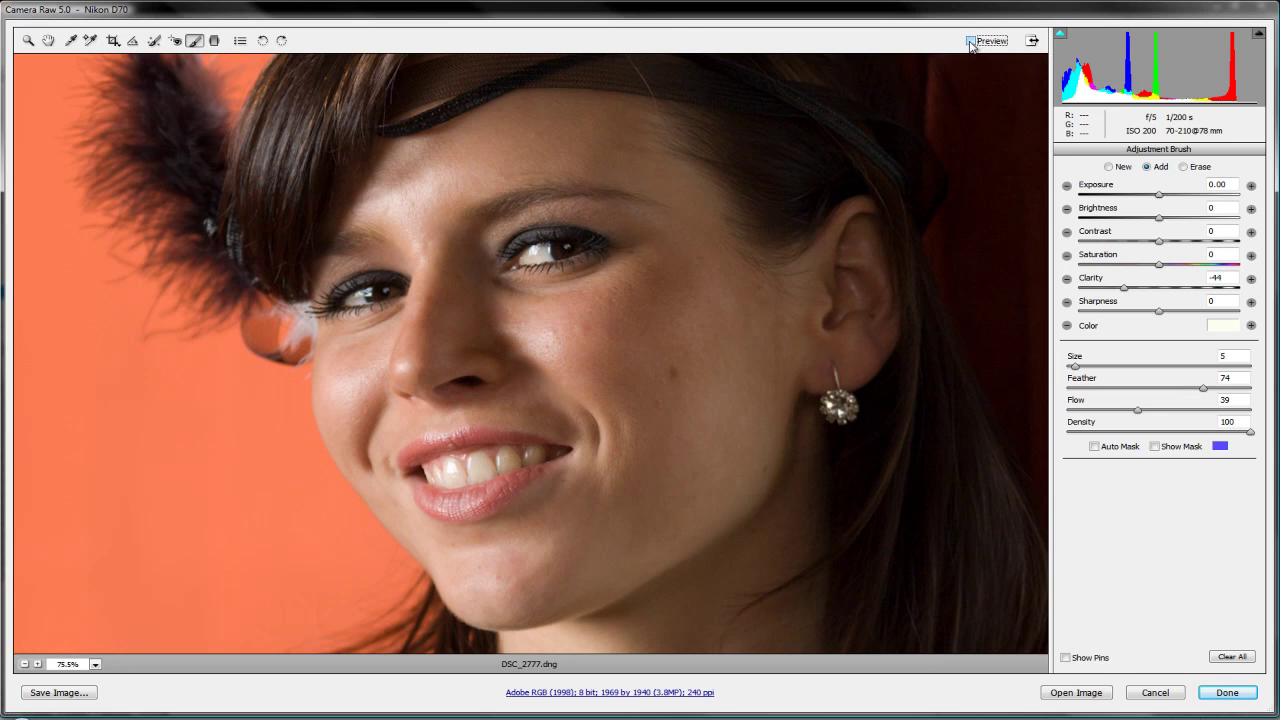
left_click(970, 42)
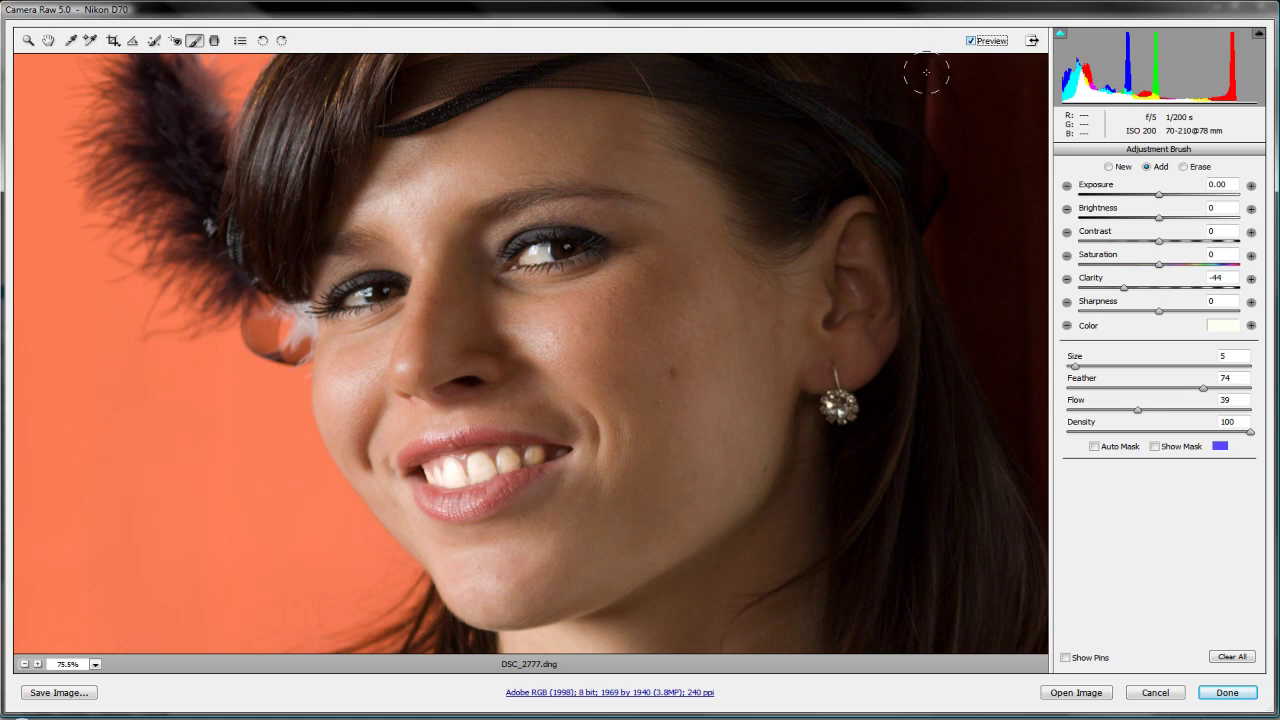
left_click(96, 665)
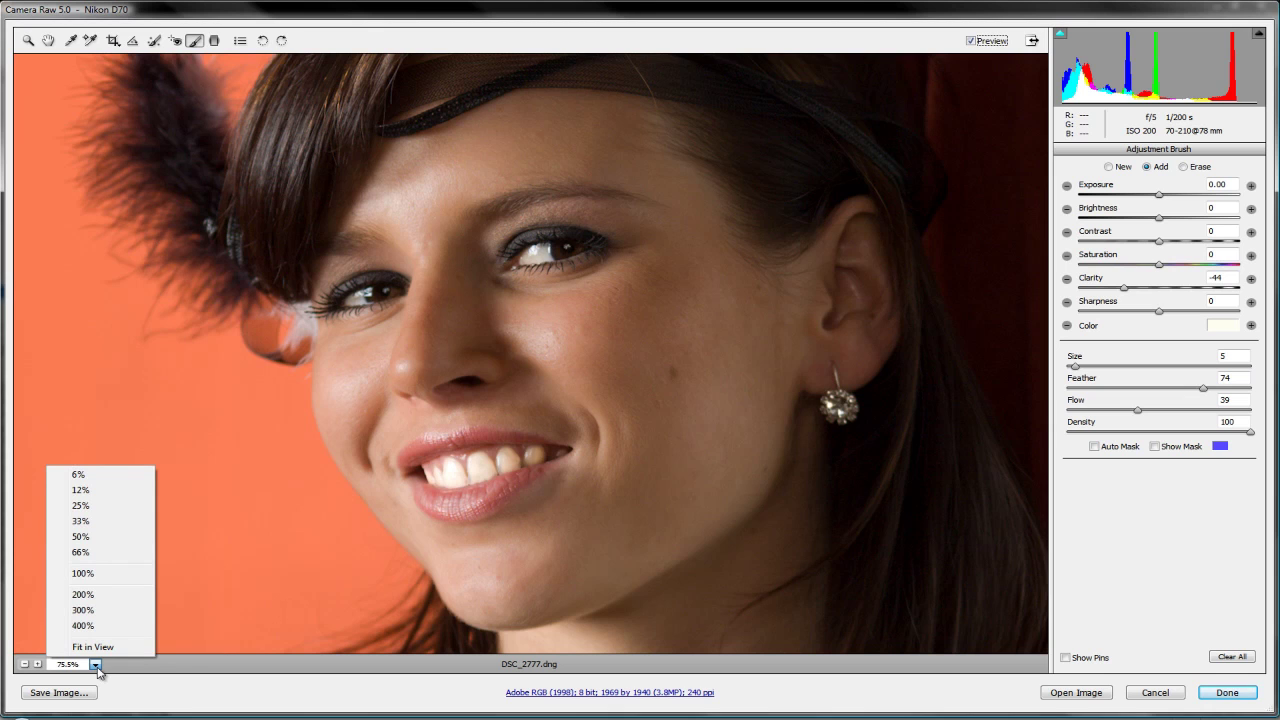
left_click(96, 610)
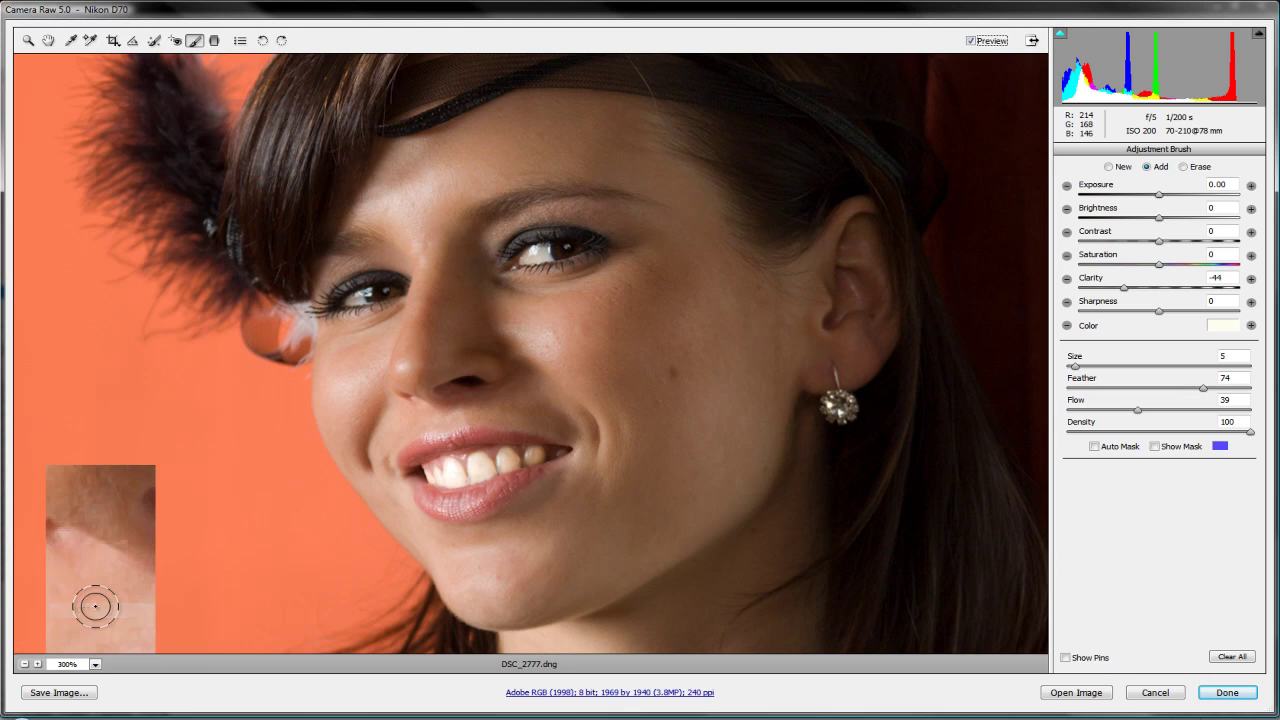
left_click(970, 41)
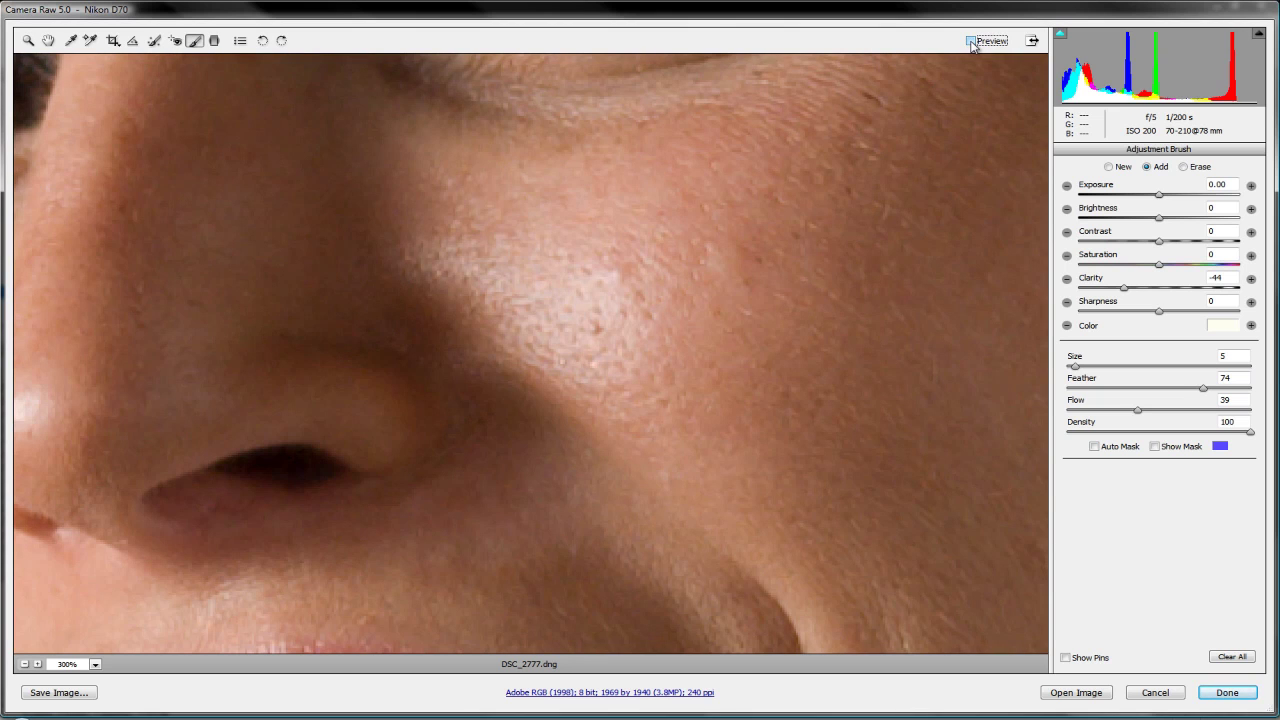
left_click(970, 42)
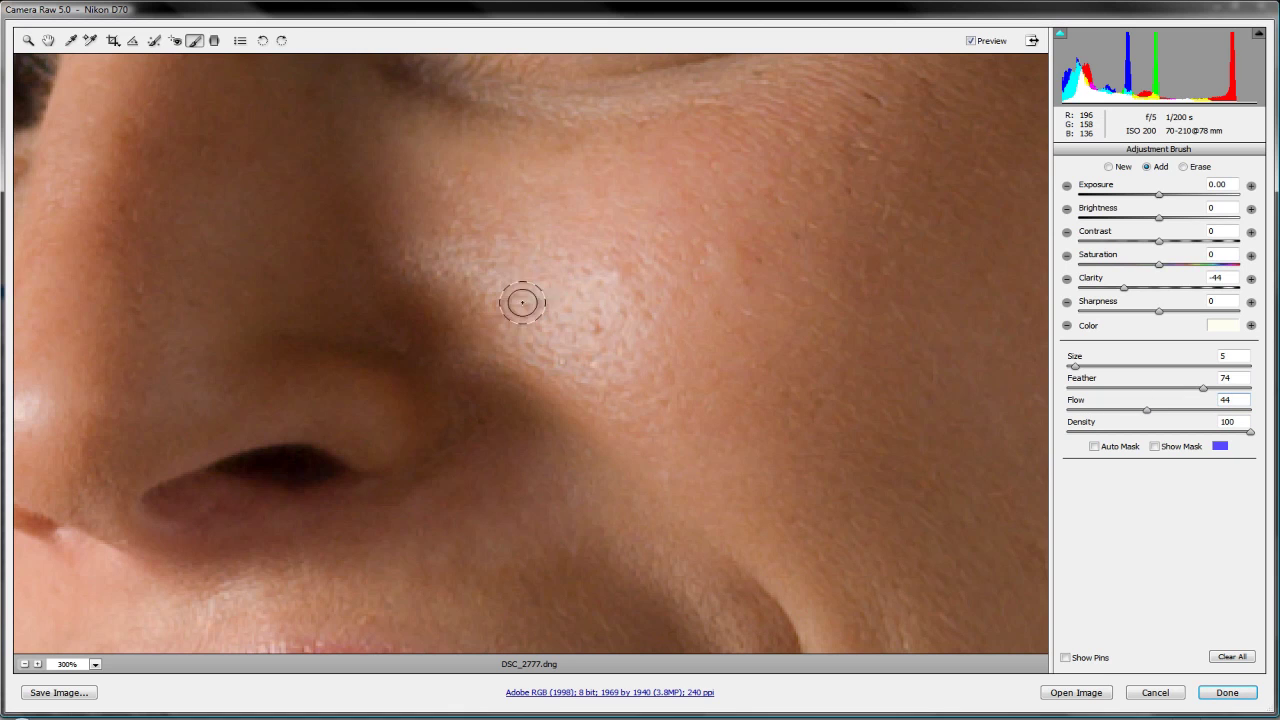
left_click(973, 42)
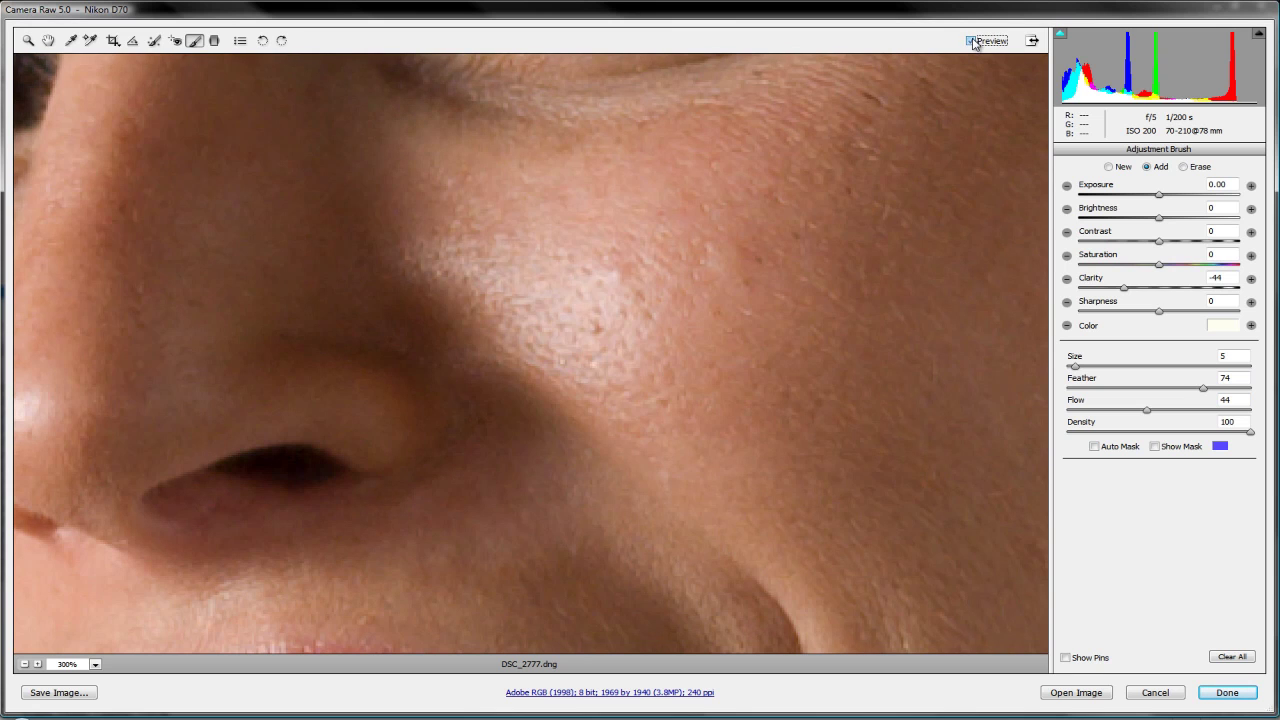
left_click(973, 42)
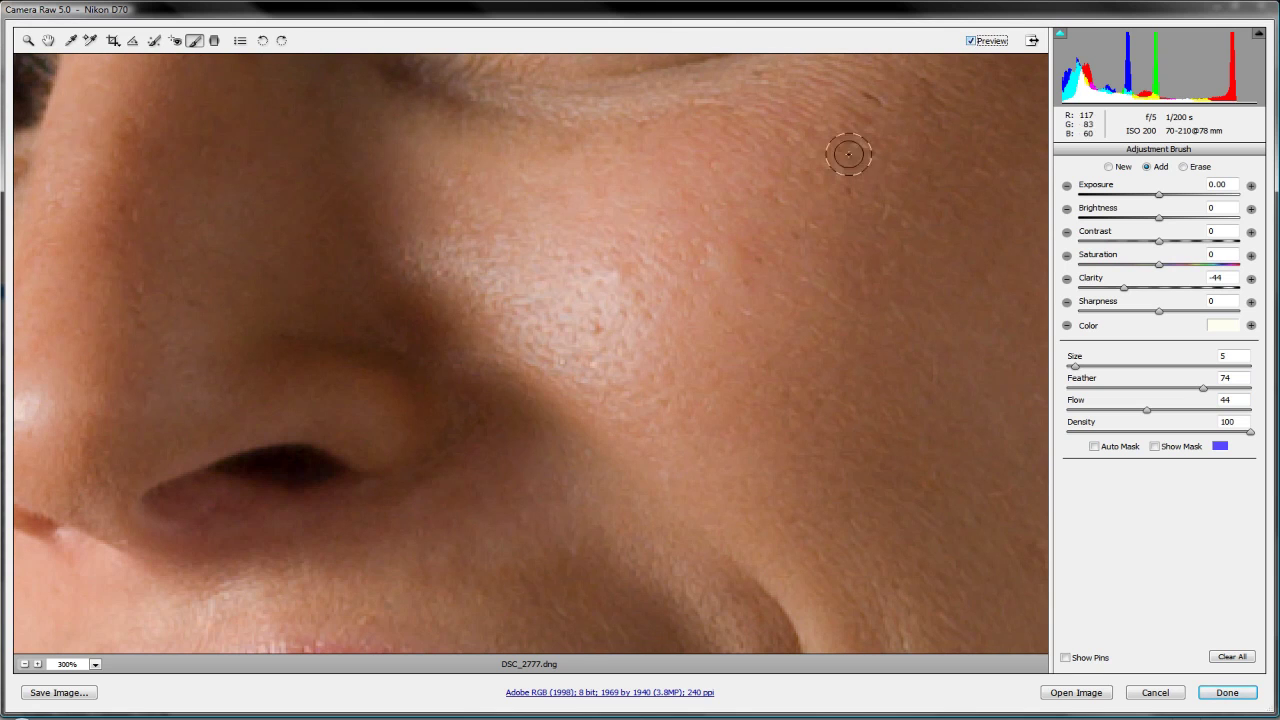
Fit the whole portrait in view, compare it with and without the edits, and return to the Adjustment Brush.
left_click(49, 41)
key("ctrl+0")
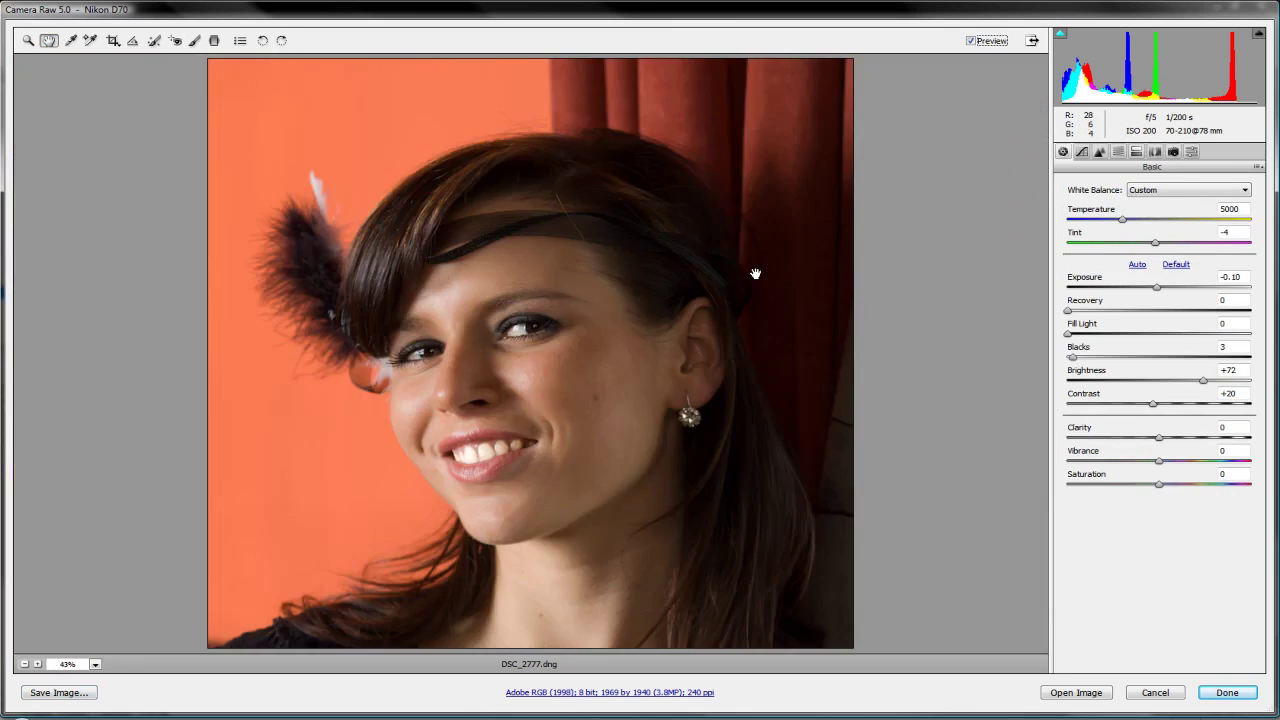
left_click(972, 42)
left_click(971, 42)
left_click(155, 41)
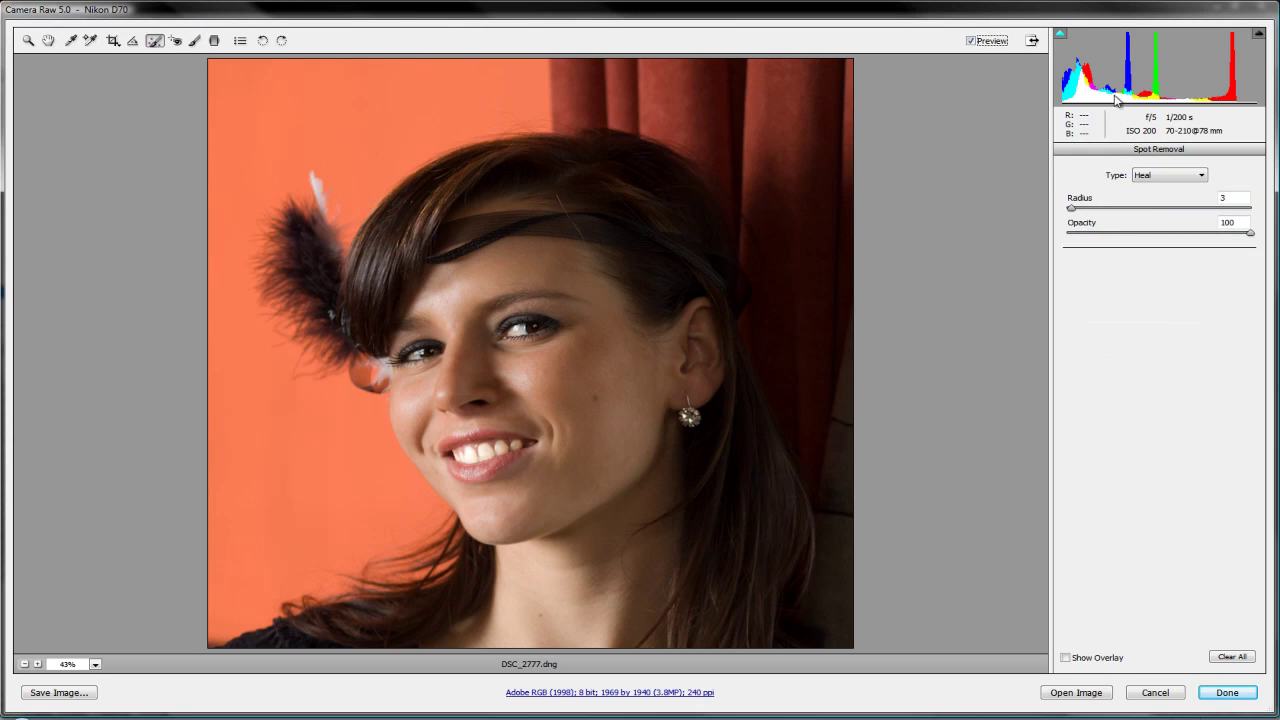
left_click(194, 41)
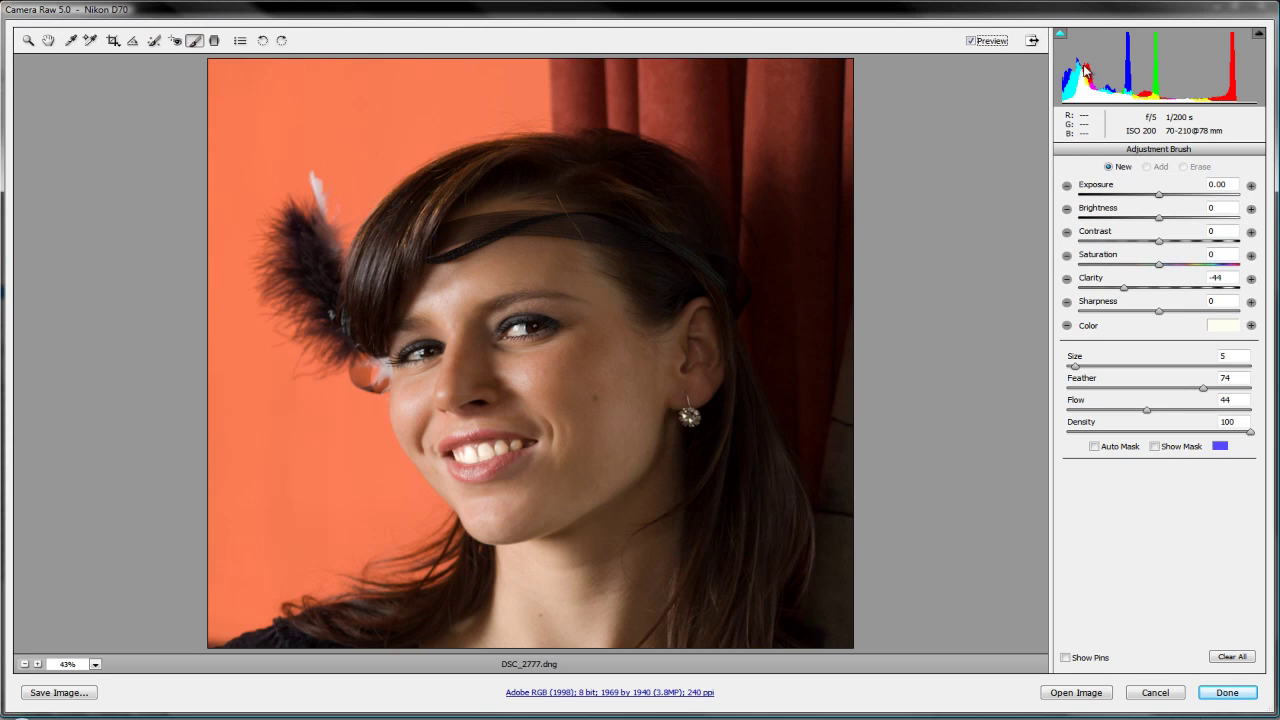
left_click(970, 41)
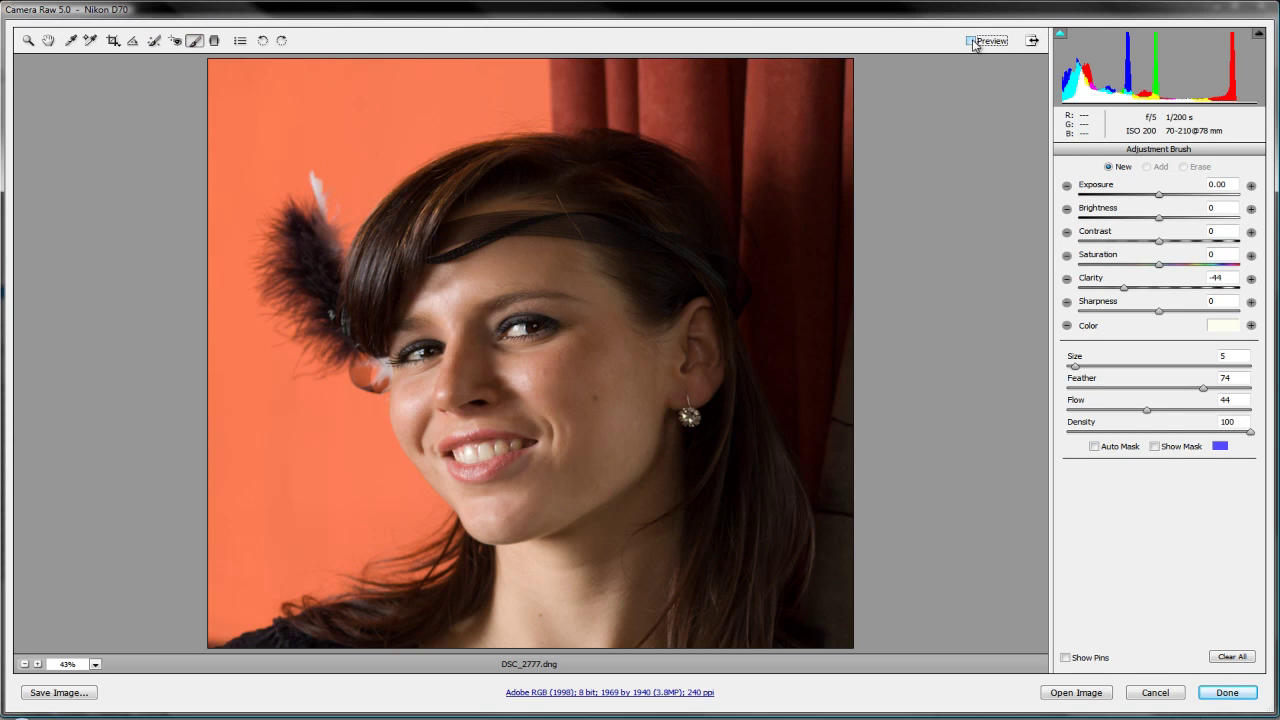
left_click(970, 41)
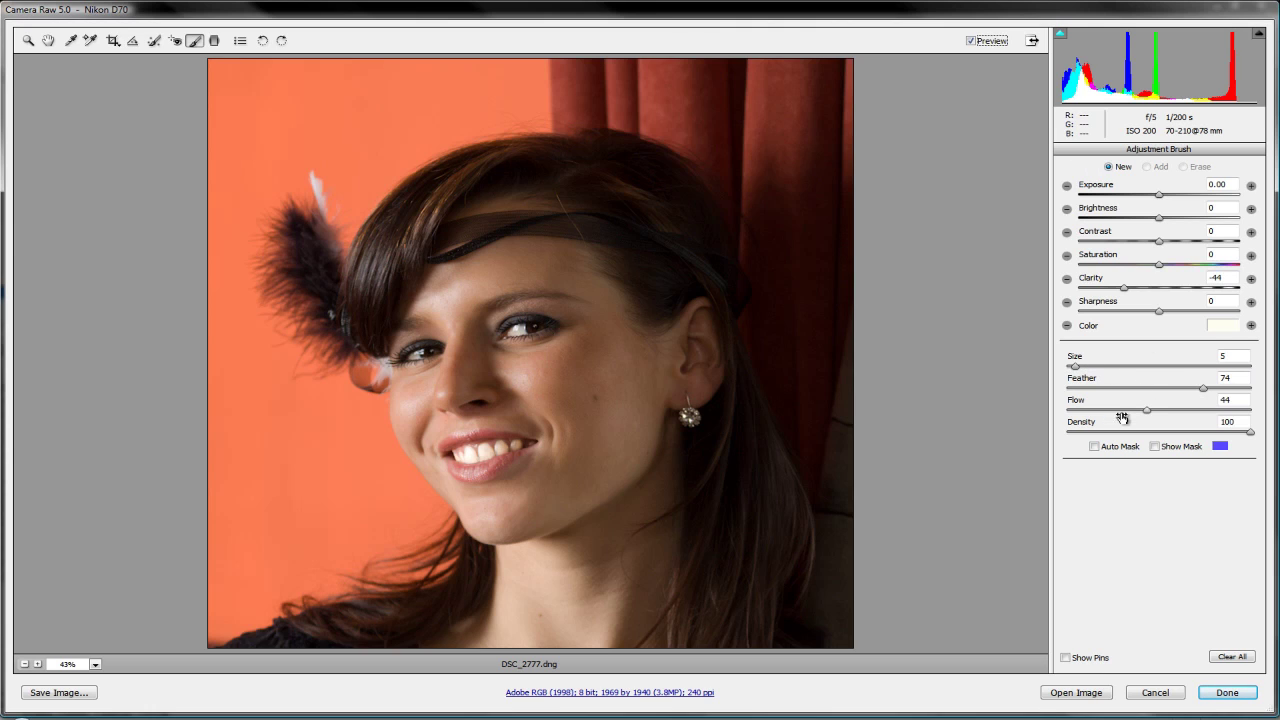
Prepare a new brush adjustment with clarity 0, exposure +0.80 and brightness +11.
double_click(1124, 288)
left_click_drag(1160, 196, 1178, 202)
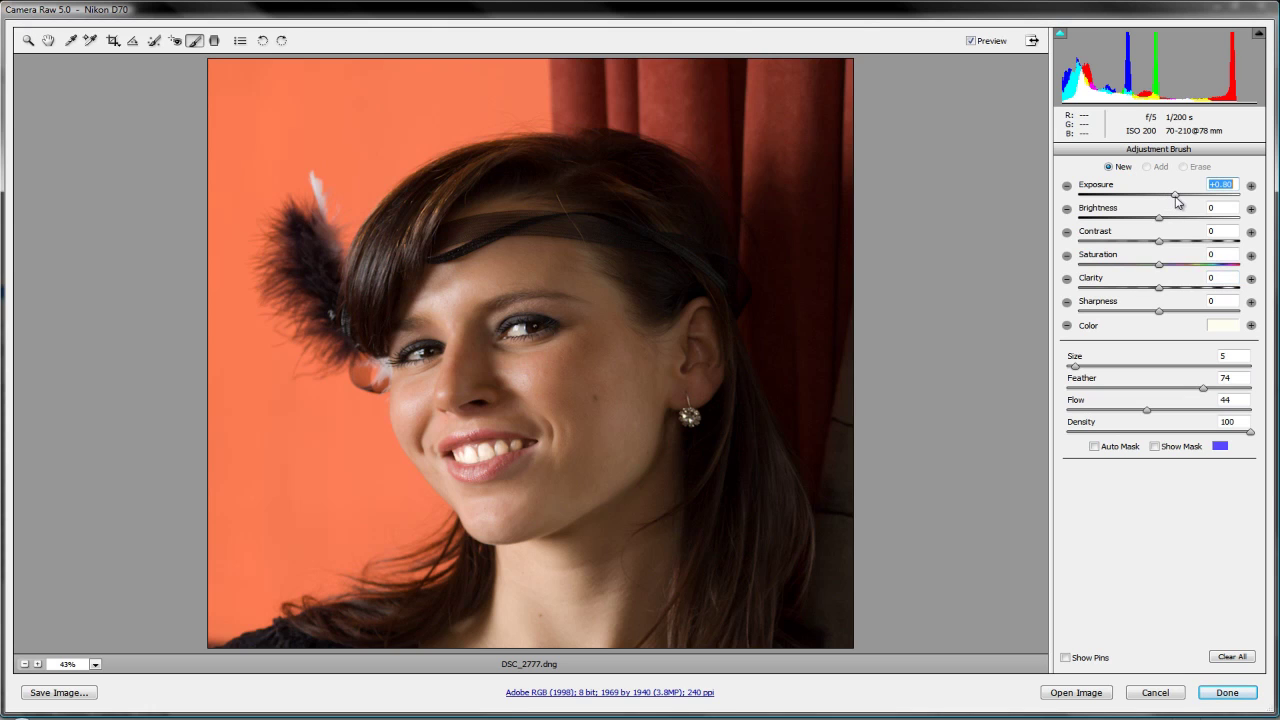
left_click(1160, 220)
left_click_drag(1162, 224, 1166, 227)
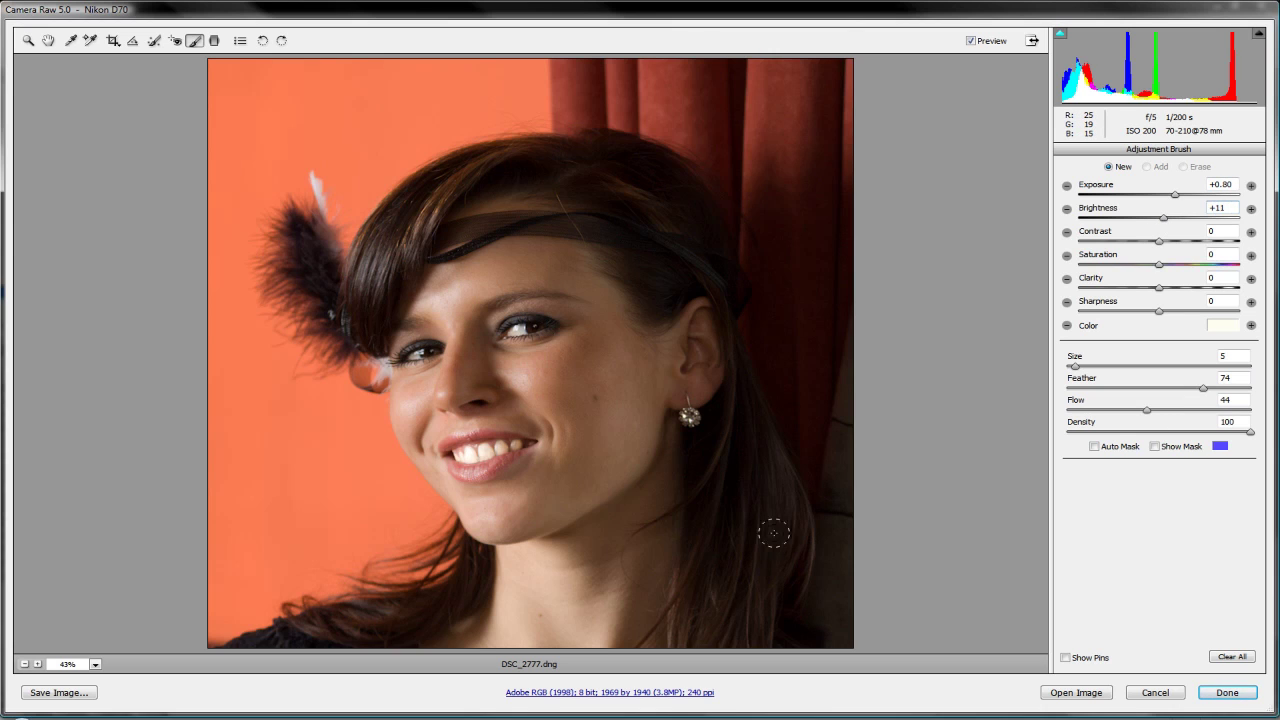
Brush the brightening adjustment over the long hair beside the neck and the hair on top of the head.
mouse_move(774, 533)
left_mouse_down()
mouse_move(749, 406)
mouse_move(768, 463)
left_mouse_up()
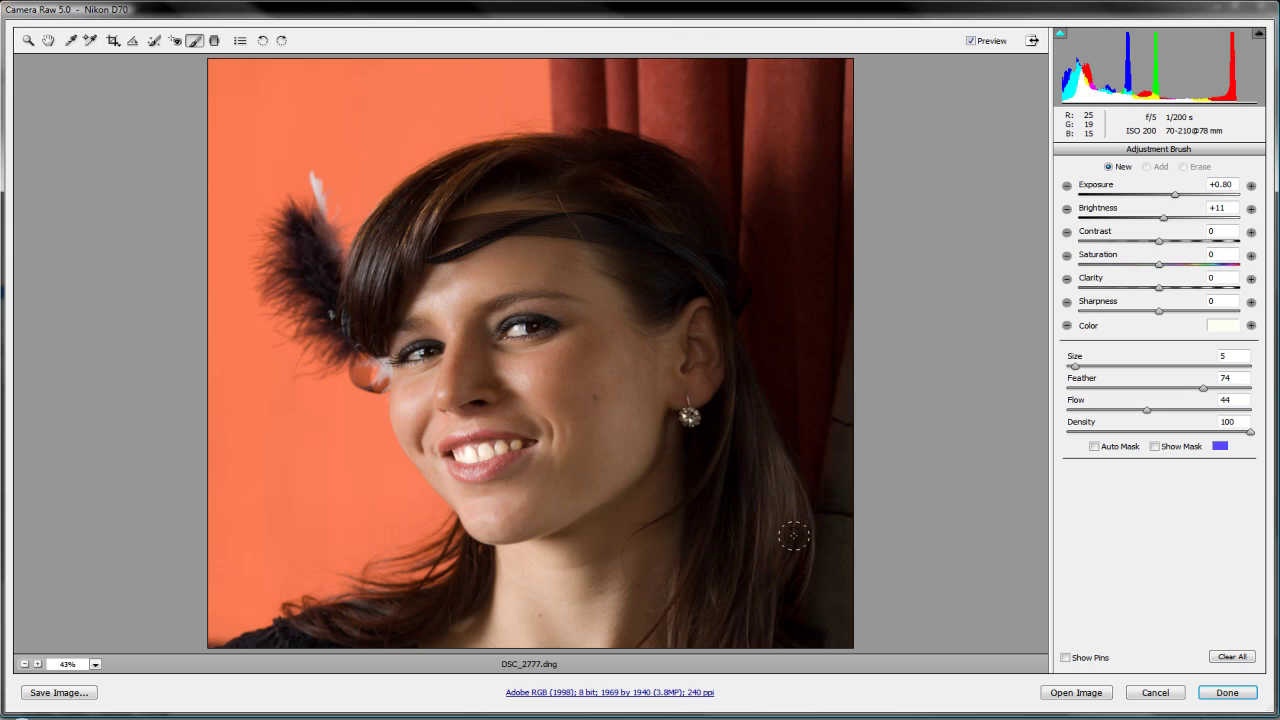
mouse_move(794, 537)
left_mouse_down()
mouse_move(767, 566)
mouse_move(735, 390)
left_mouse_up()
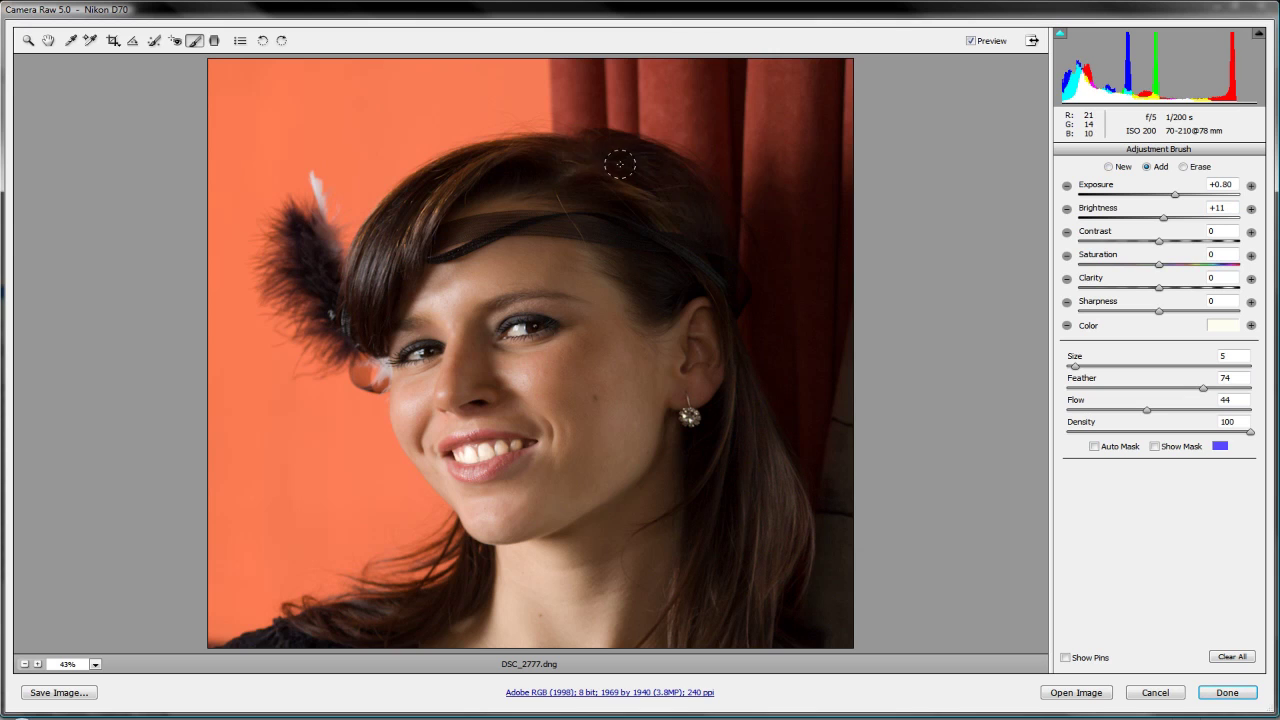
left_click_drag(682, 203, 659, 208)
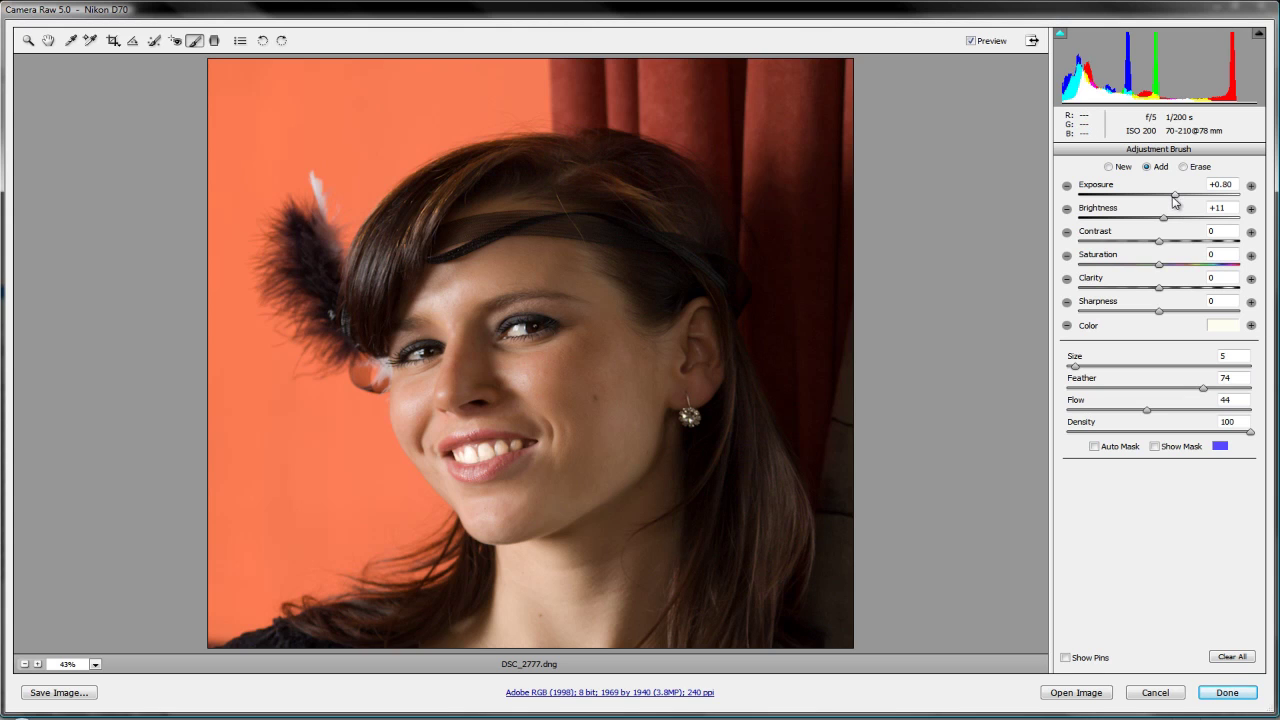
Lower the hair adjustment's exposure to +0.25, brush it over the bangs, and compare the portrait with and without the edits.
left_click_drag(1178, 199, 1168, 203)
left_click(970, 42)
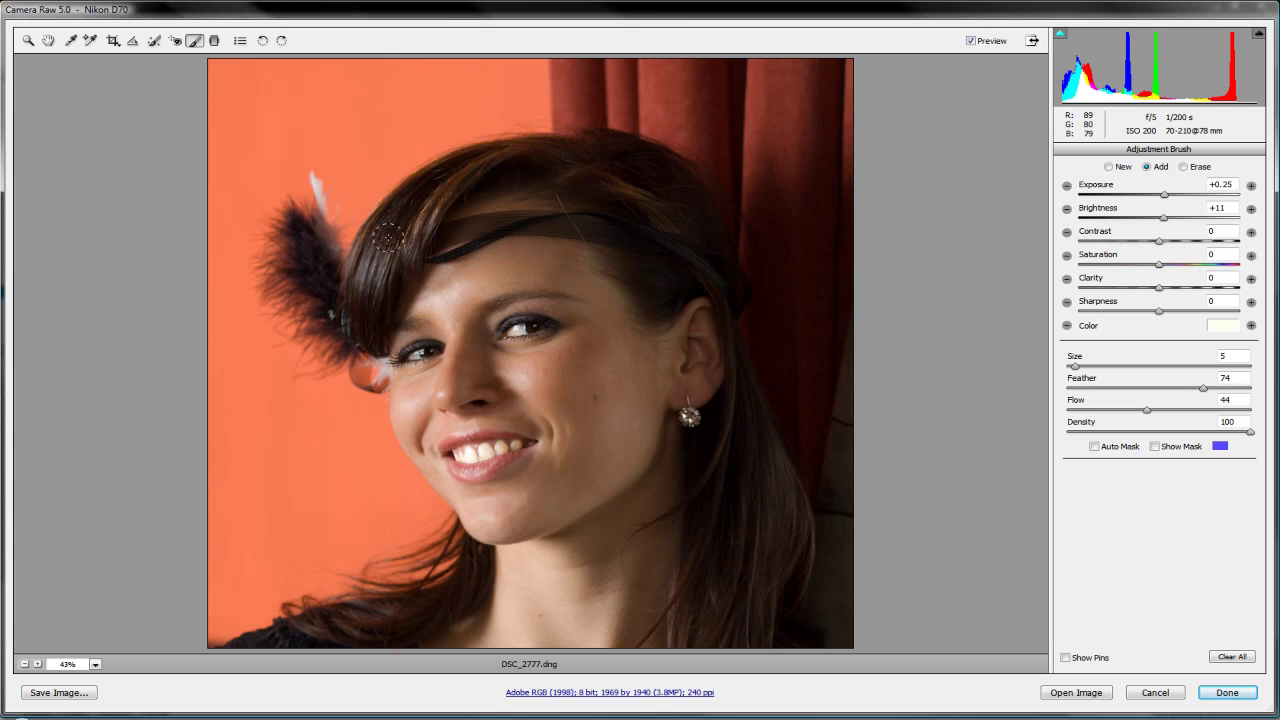
left_click_drag(388, 237, 400, 226)
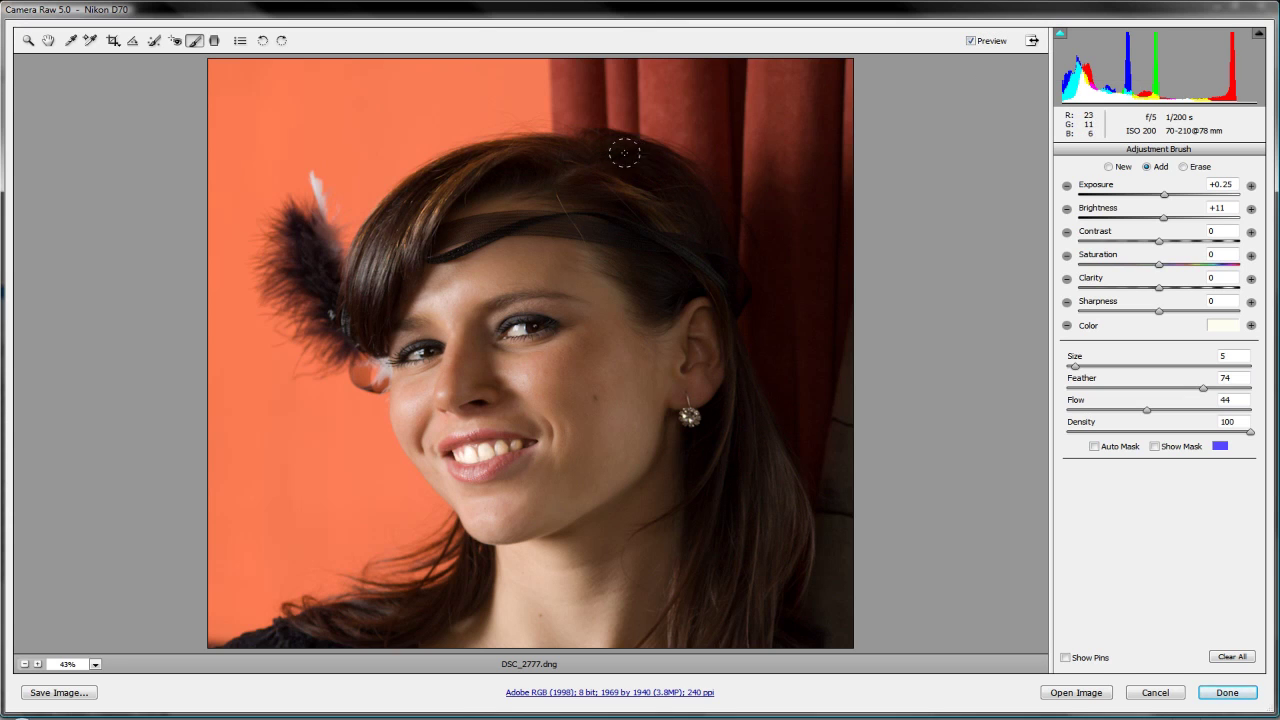
left_click(972, 42)
left_click(972, 42)
Prepare a new Adjustment Brush edit for the eyes with exposure +0.65, clarity +6 and sharpness +13.
left_click(28, 40)
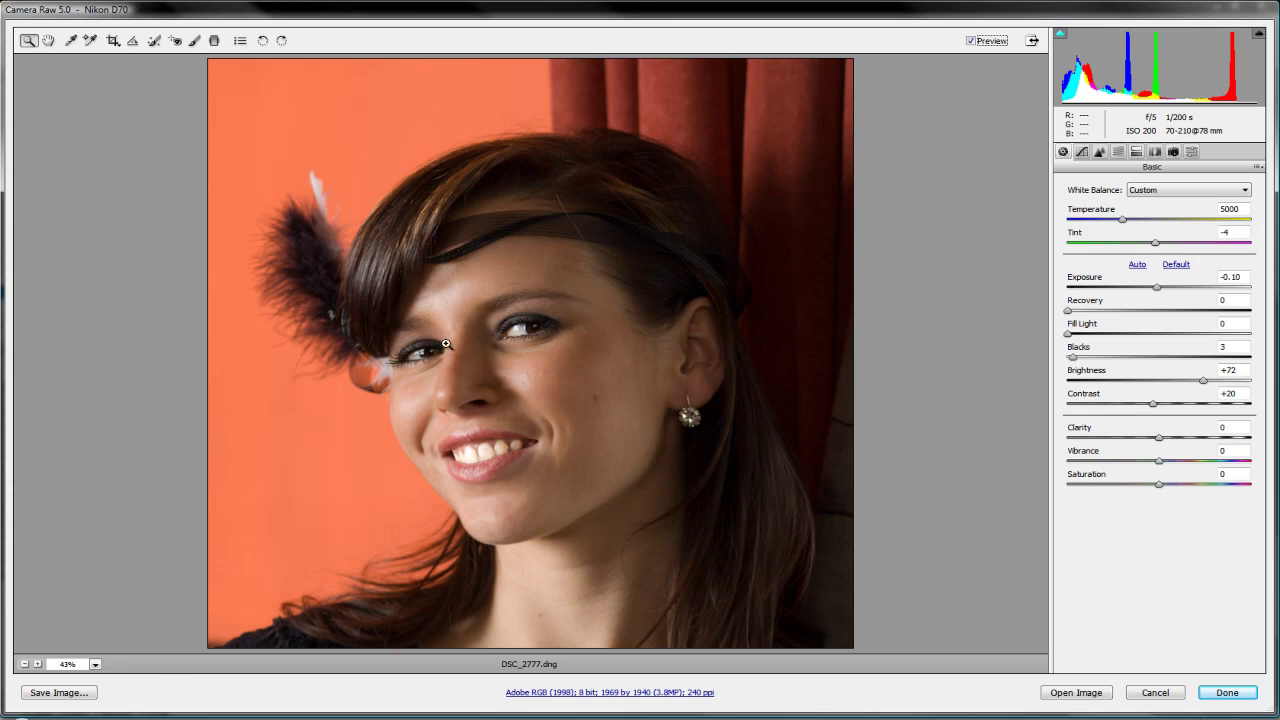
left_click_drag(371, 301, 606, 392)
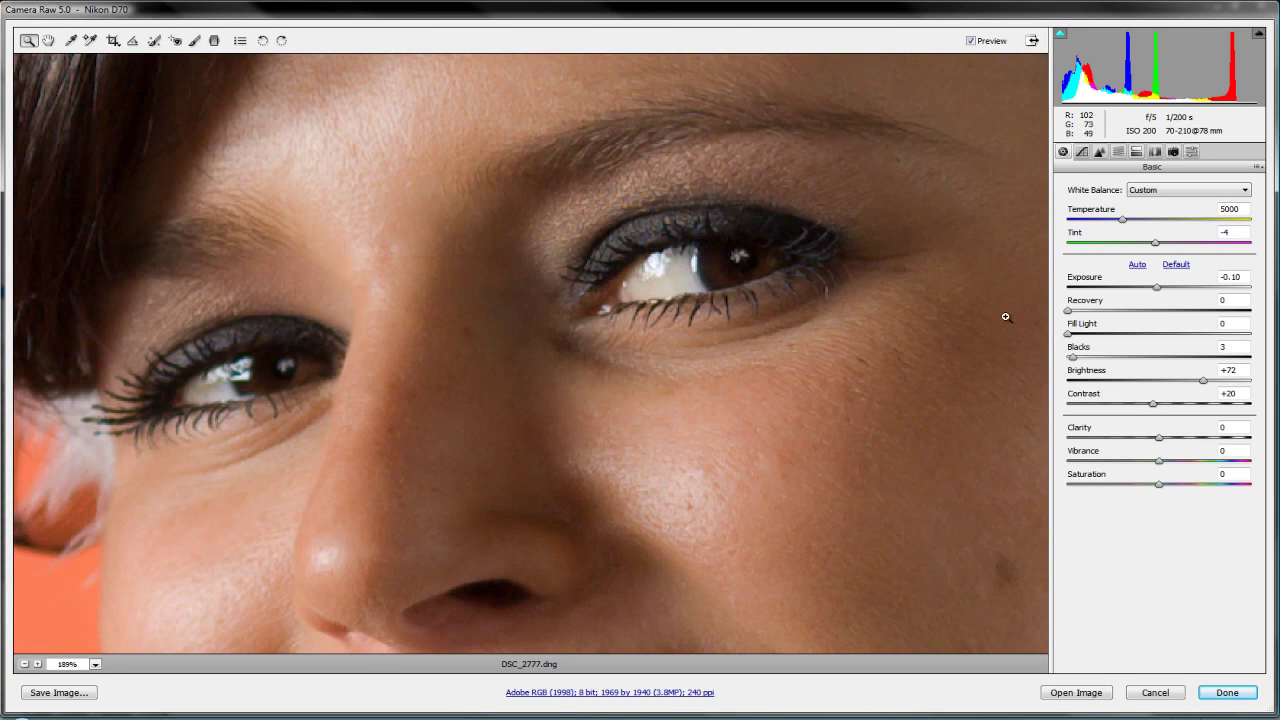
left_click(195, 41)
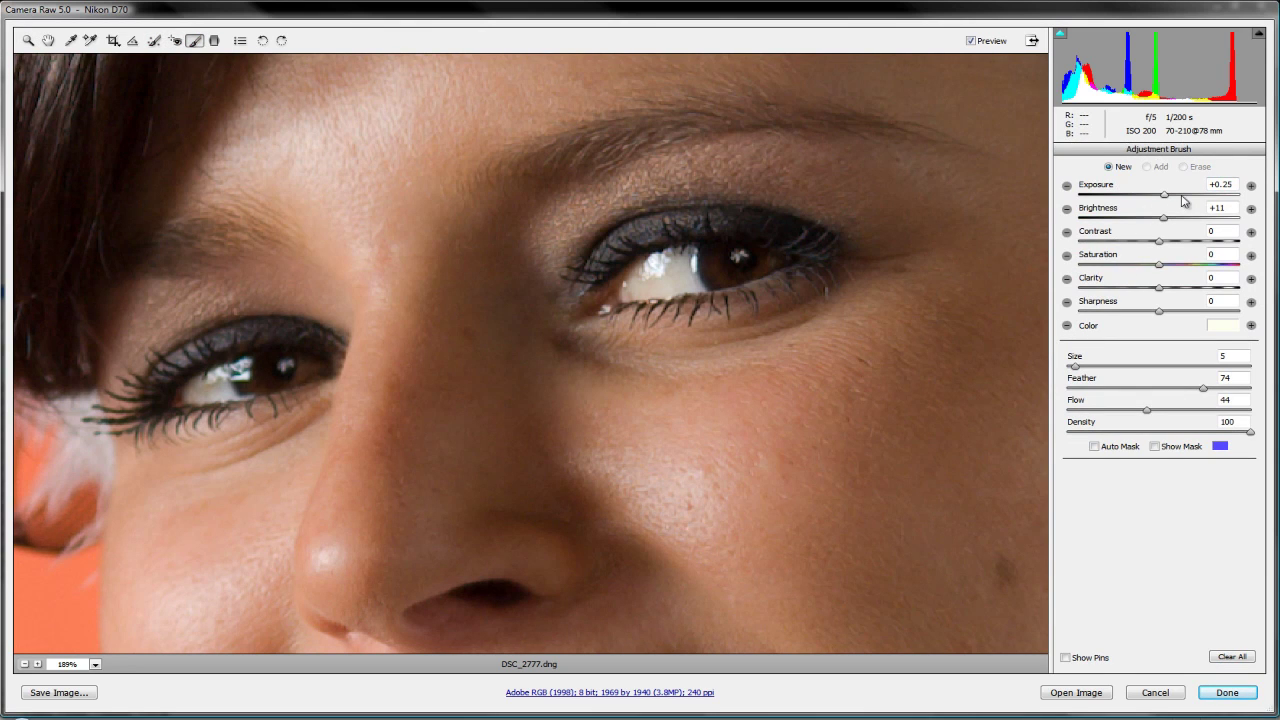
left_click_drag(1164, 195, 1172, 195)
left_click_drag(1155, 286, 1167, 311)
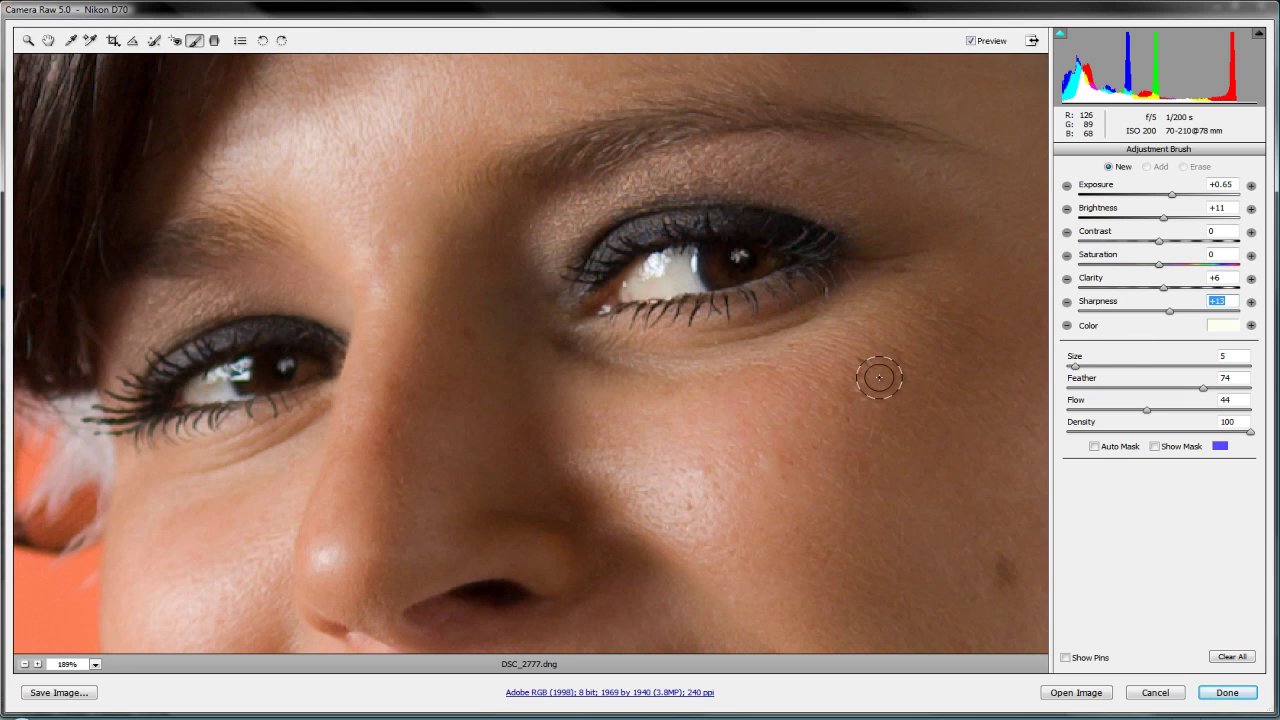
Reduce the brush size to 3 and paint the brightening adjustment over the irises of both eyes.
key("bracketleft")
key("bracketleft")
key("bracketright")
left_click(760, 270)
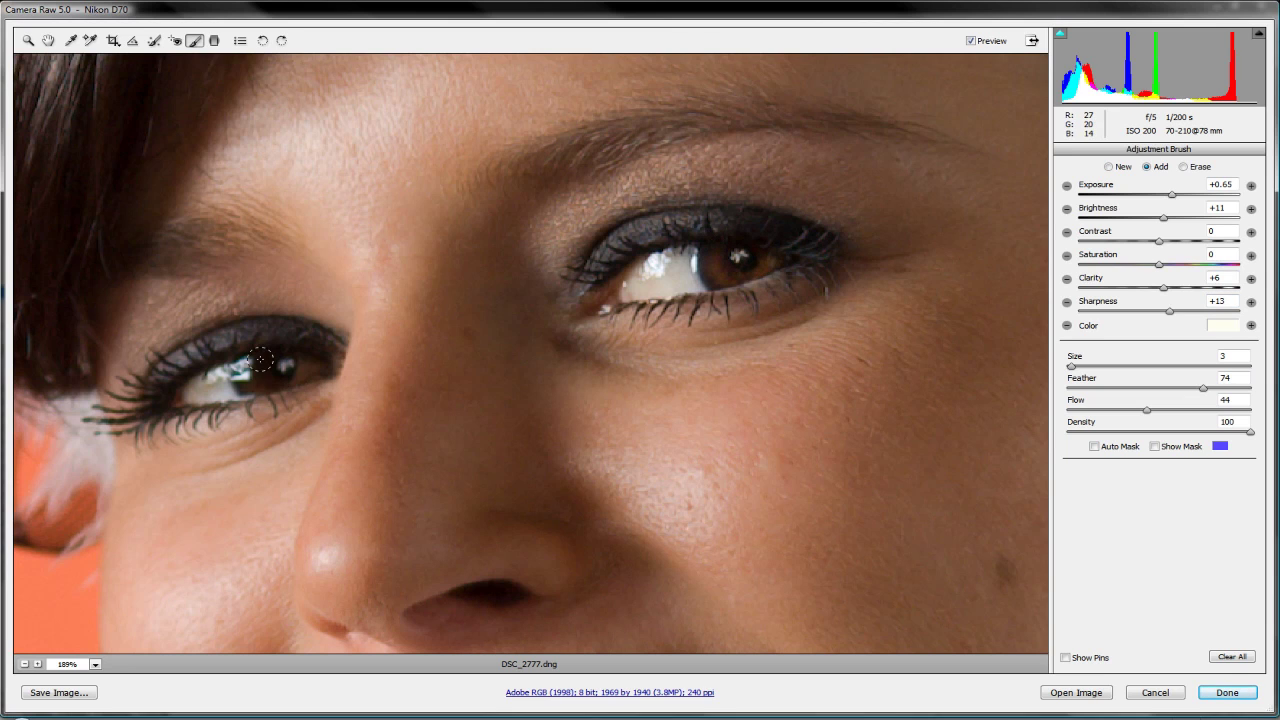
left_click_drag(259, 374, 280, 372)
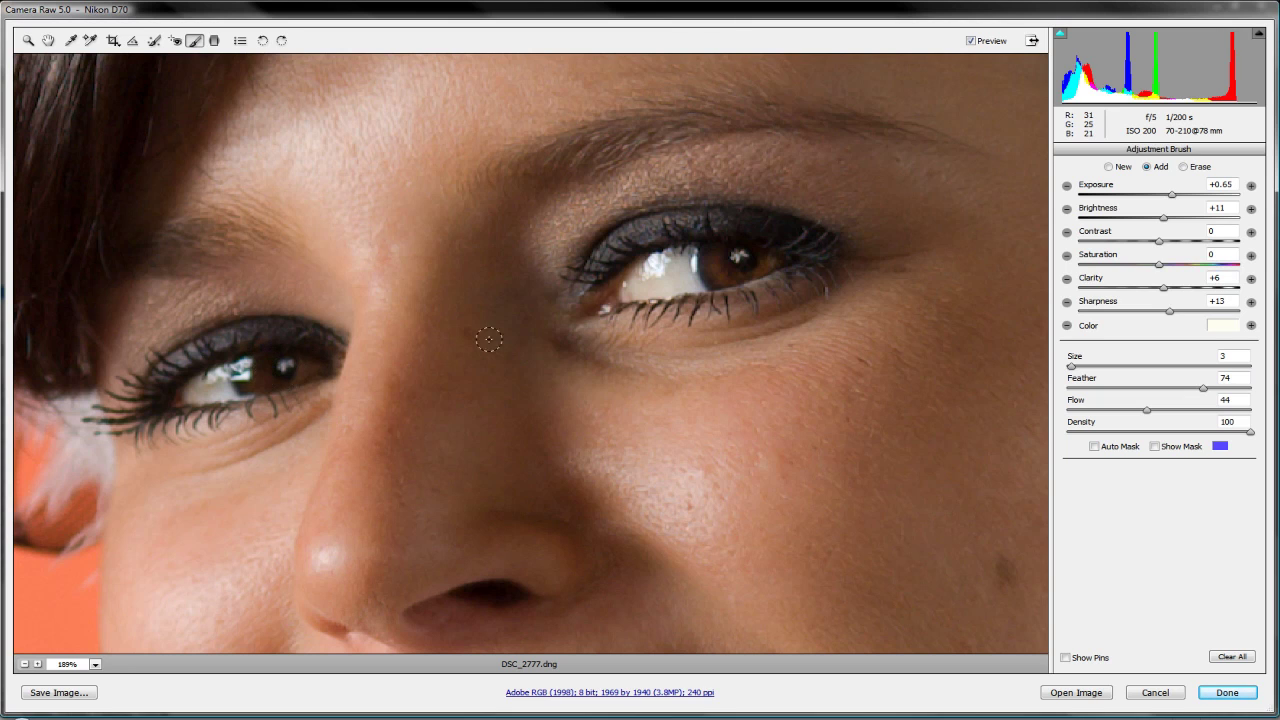
left_click_drag(710, 252, 784, 257)
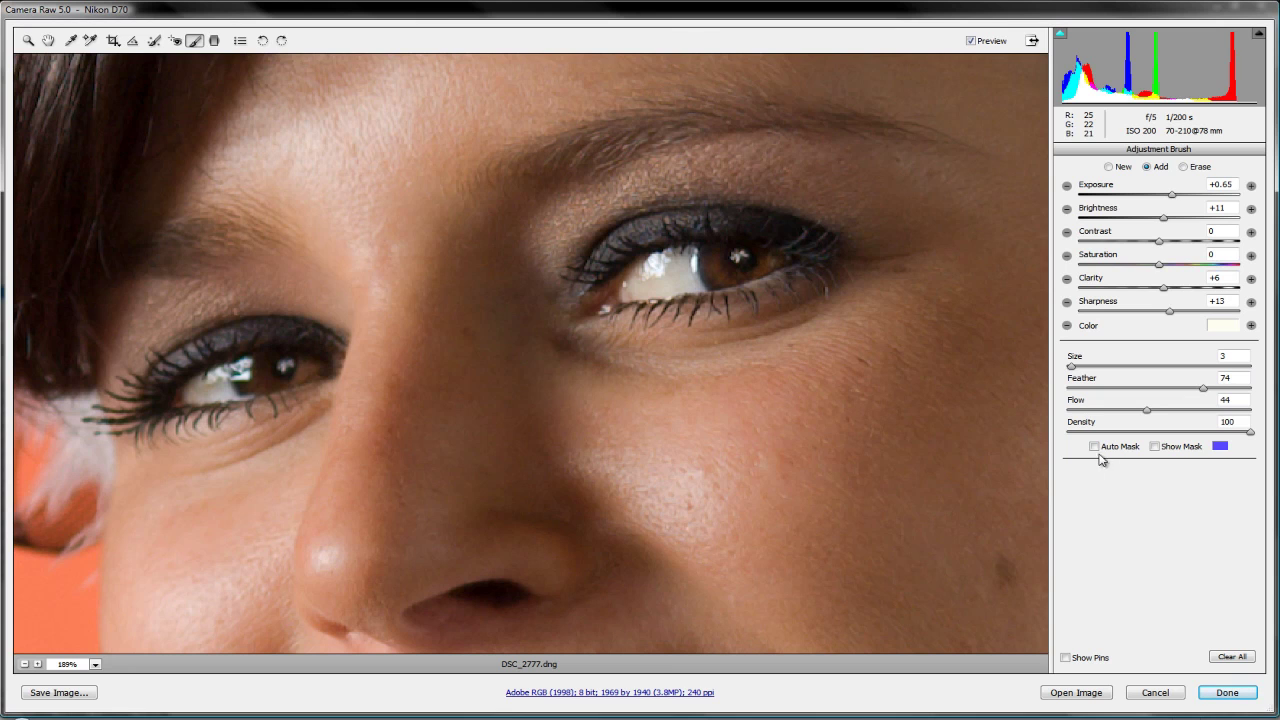
Display the mask overlay, erase the overspill around both irises onto the lids and lashes, and hide the overlay again.
left_click(1154, 447)
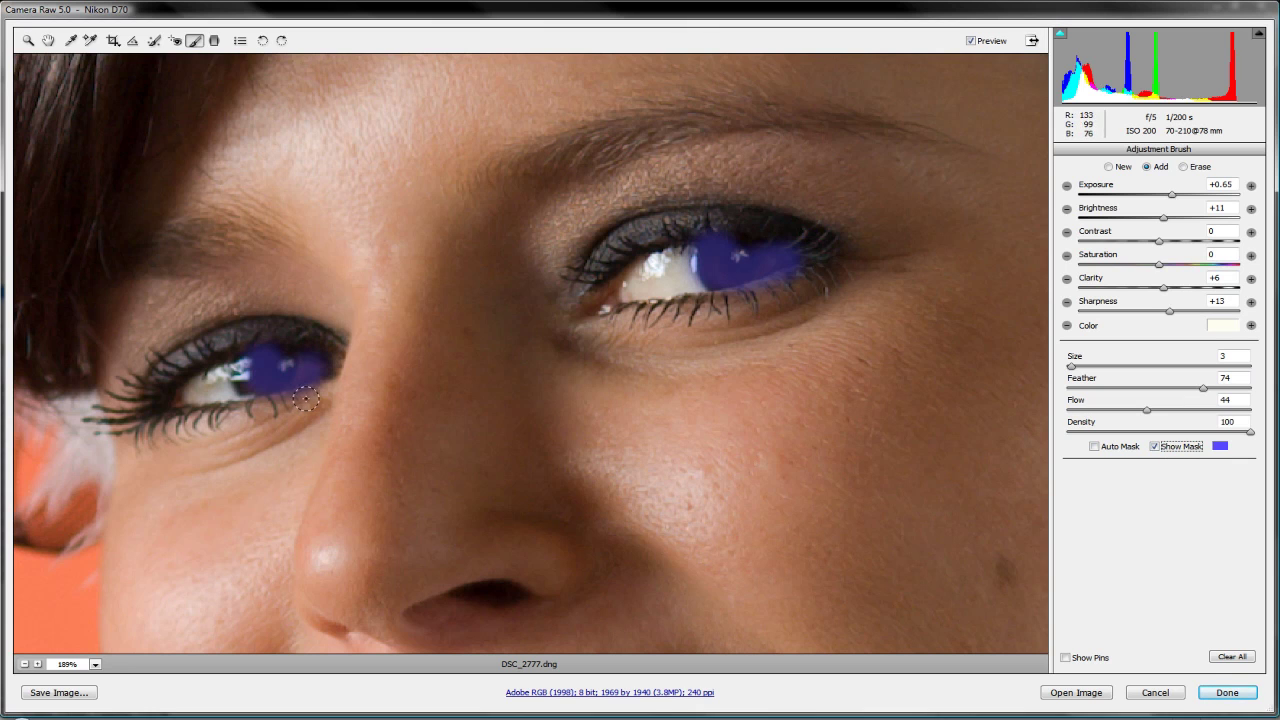
left_click(1184, 167)
mouse_move(795, 298)
left_mouse_down()
mouse_move(755, 296)
mouse_move(806, 278)
mouse_move(748, 297)
mouse_move(809, 271)
mouse_move(737, 302)
mouse_move(818, 286)
left_mouse_up()
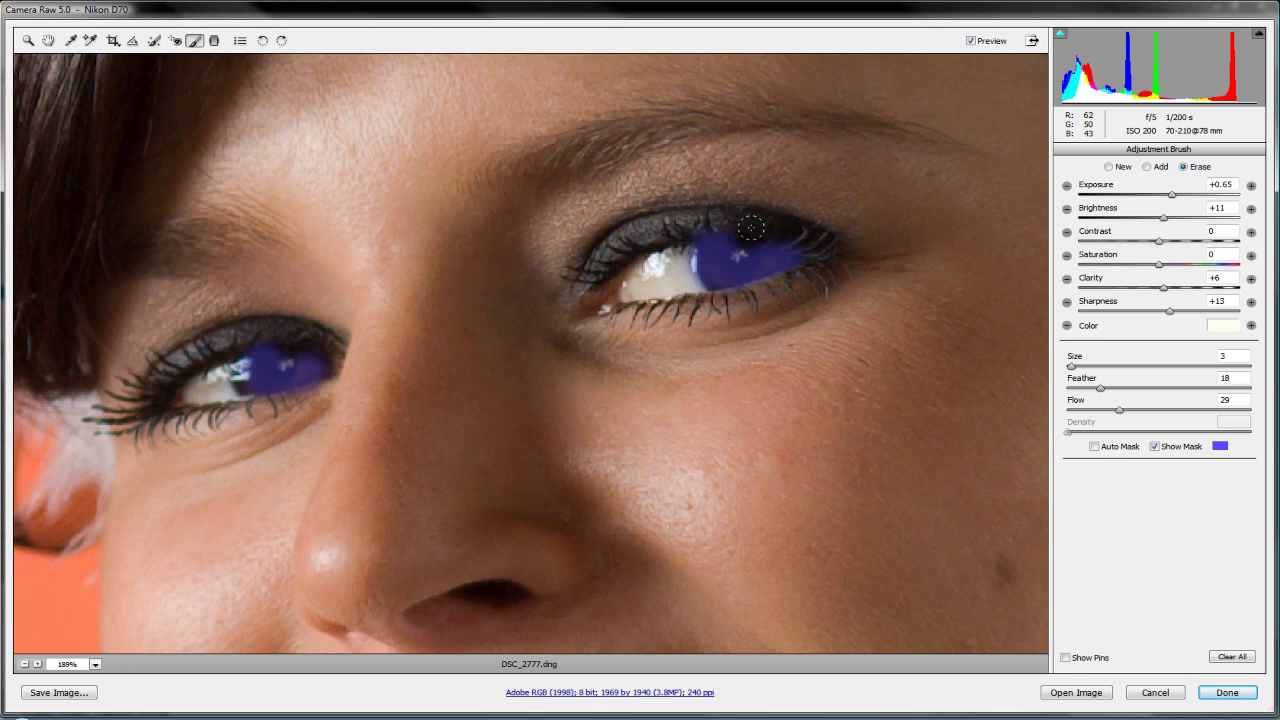
left_click_drag(707, 224, 731, 225)
mouse_move(302, 330)
left_mouse_down()
mouse_move(262, 328)
mouse_move(286, 332)
left_mouse_up()
left_click_drag(272, 408, 335, 400)
left_click(1155, 447)
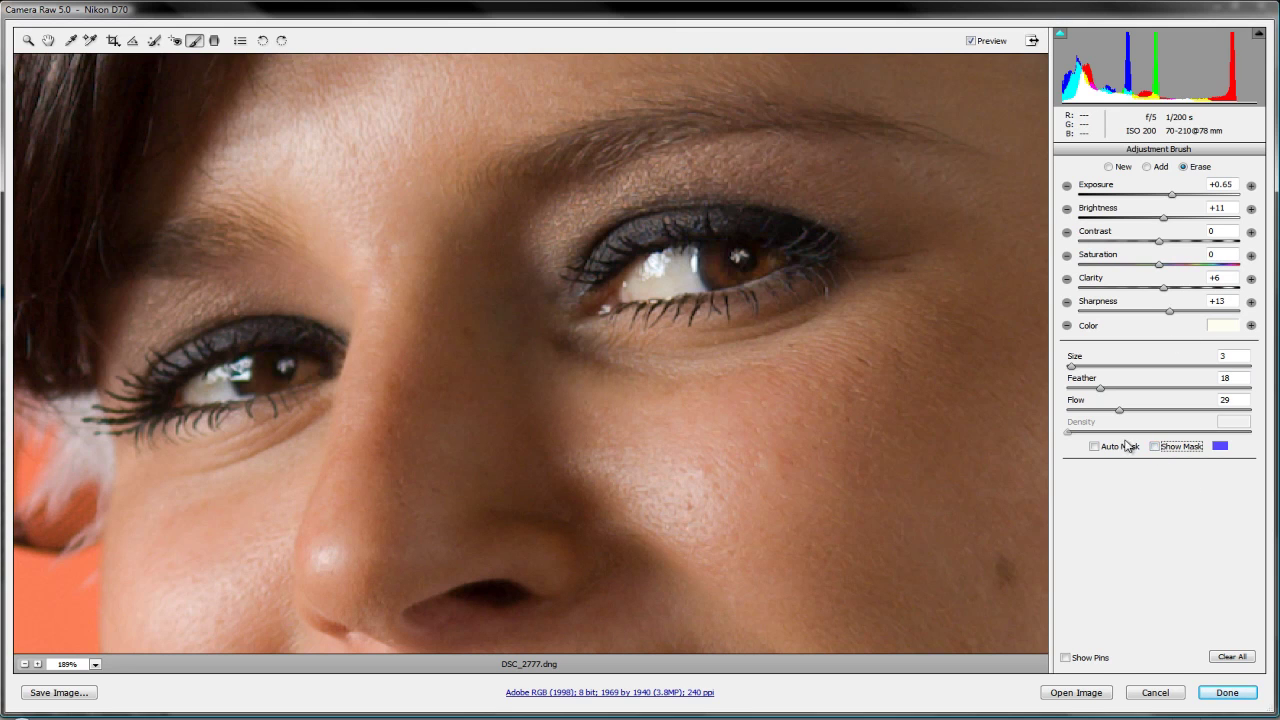
Compare the eyes up close and the whole portrait with and without the brush edits.
left_click(972, 42)
left_click(970, 42)
left_click(48, 40)
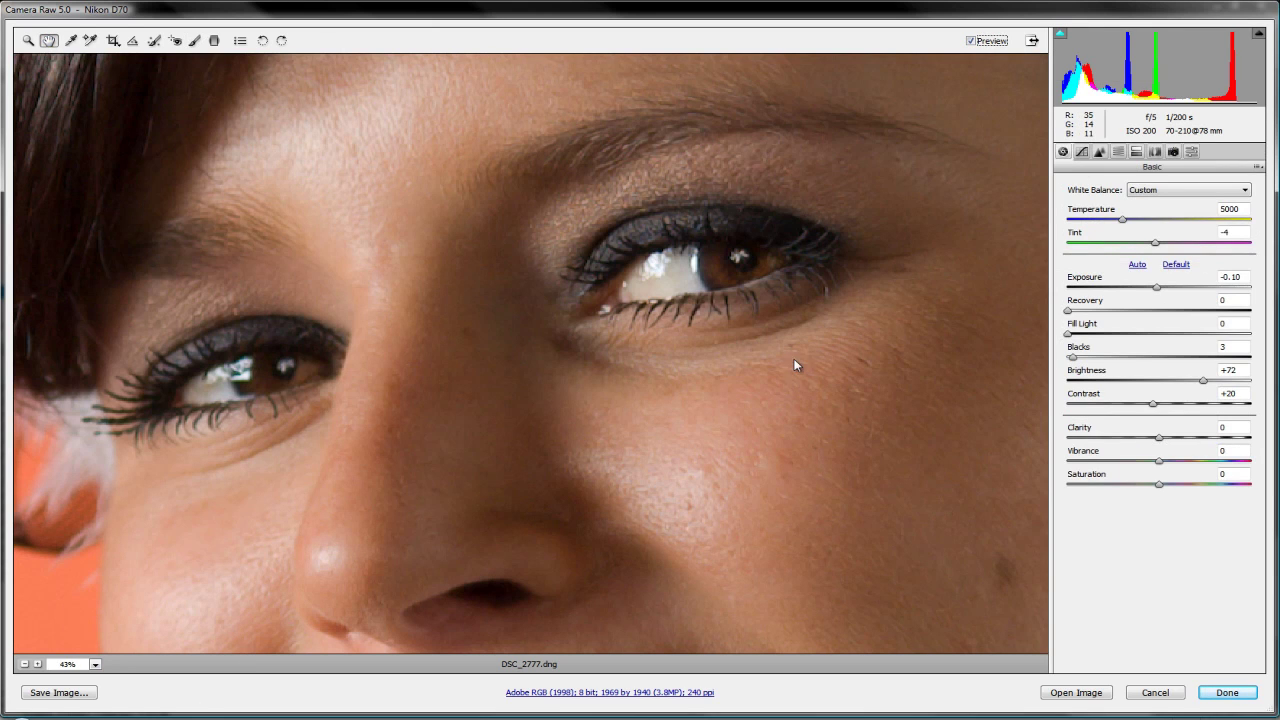
key("ctrl+0")
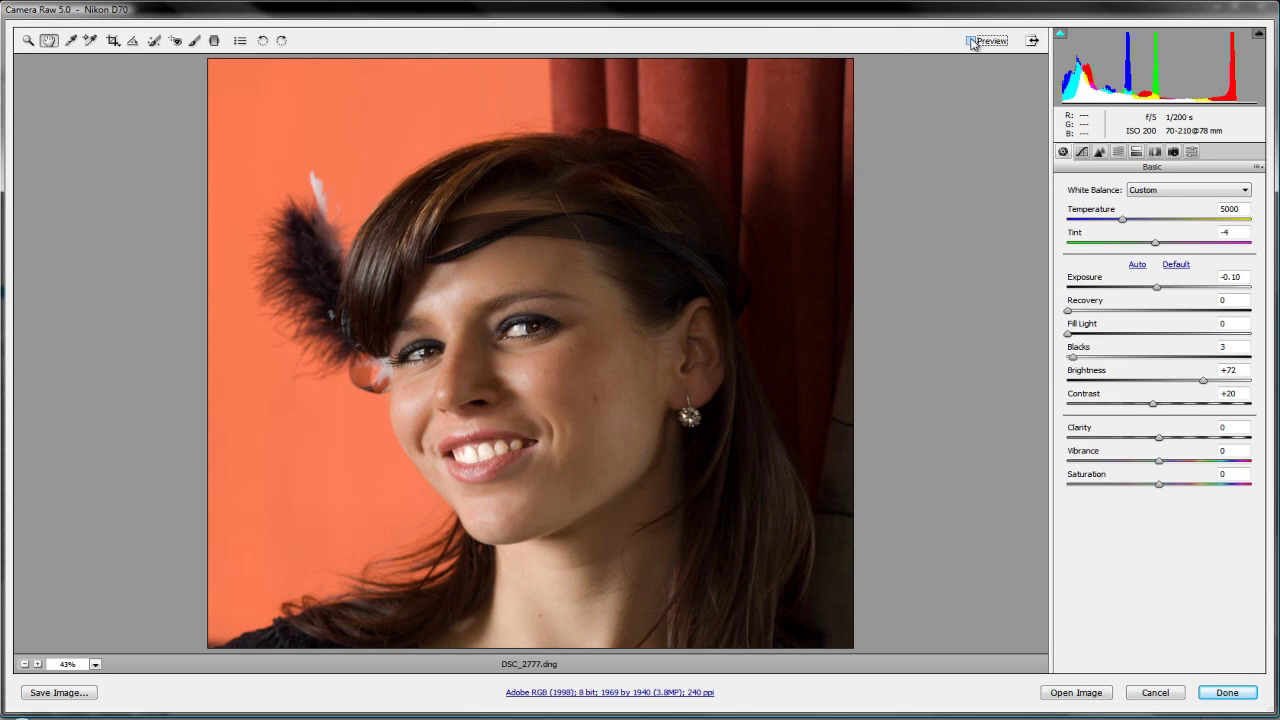
left_click(194, 40)
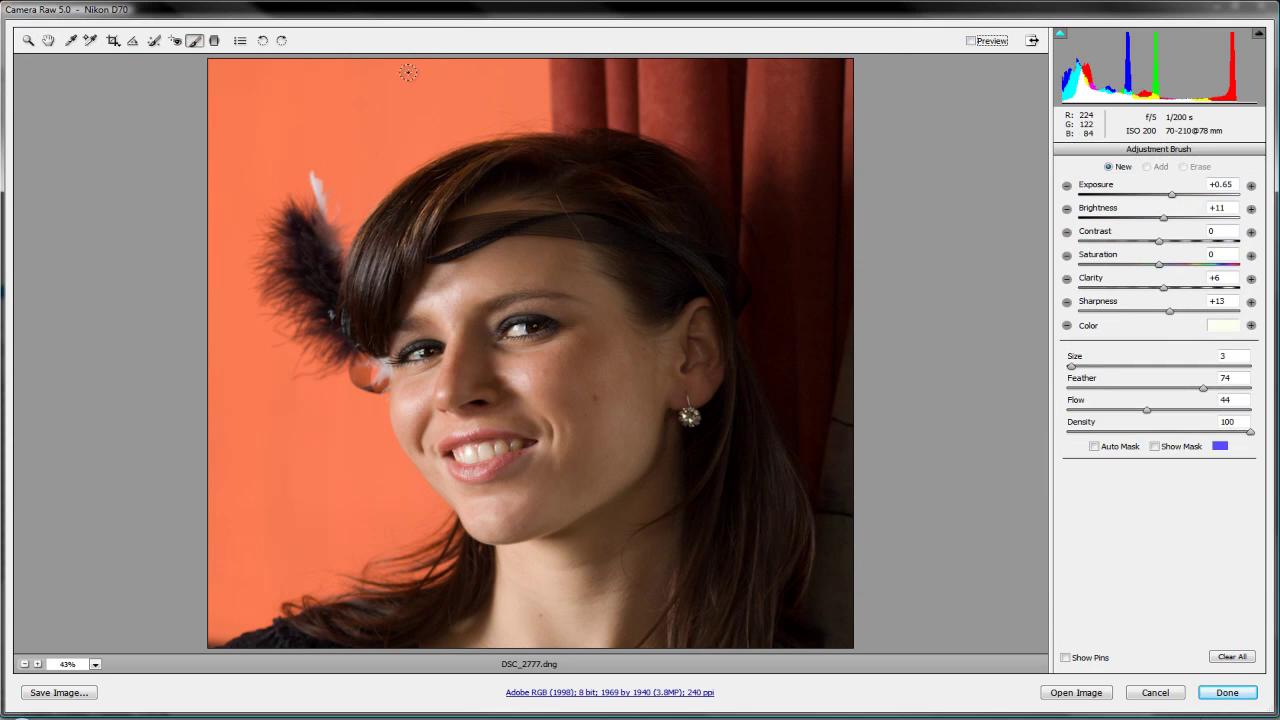
left_click(970, 41)
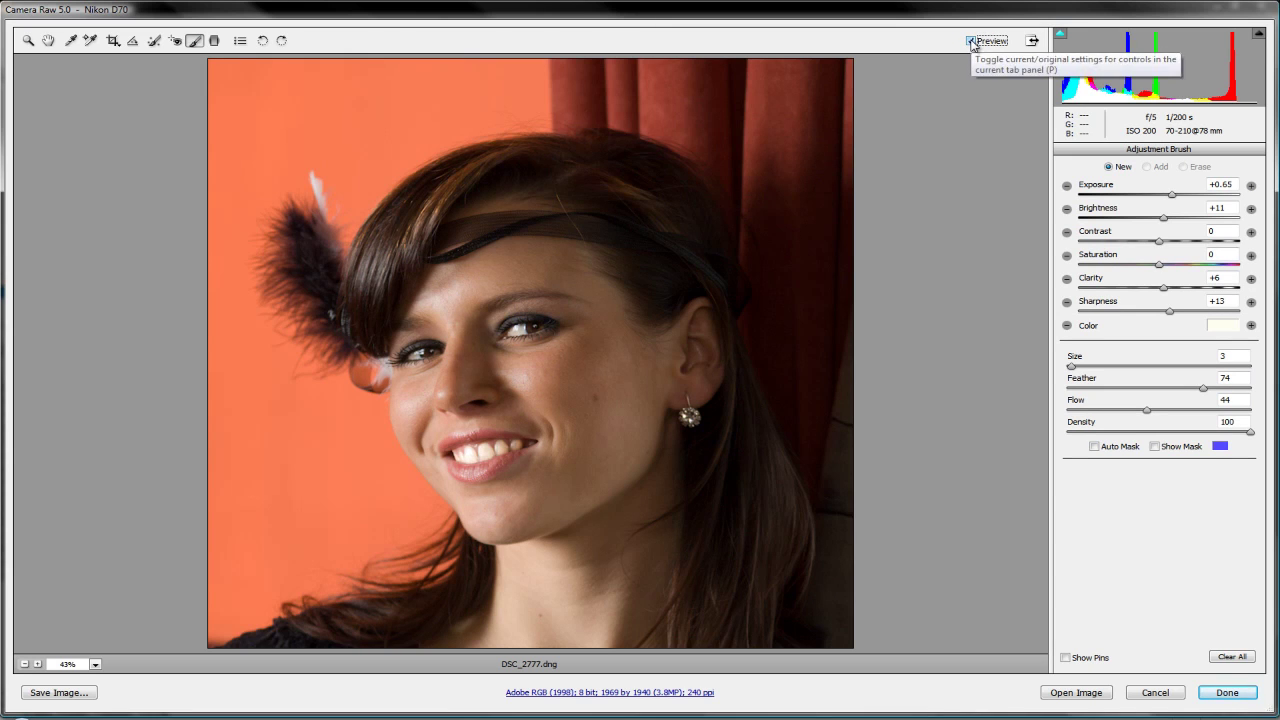
left_click(970, 41)
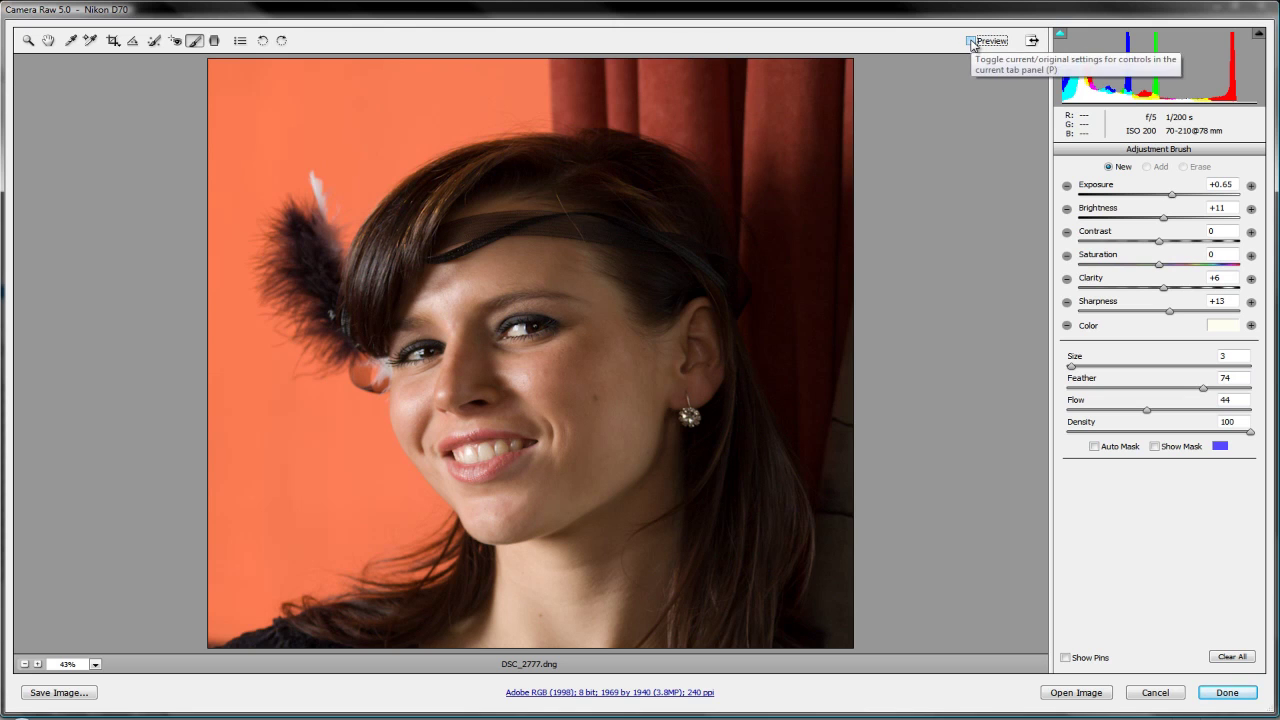
left_click(971, 41)
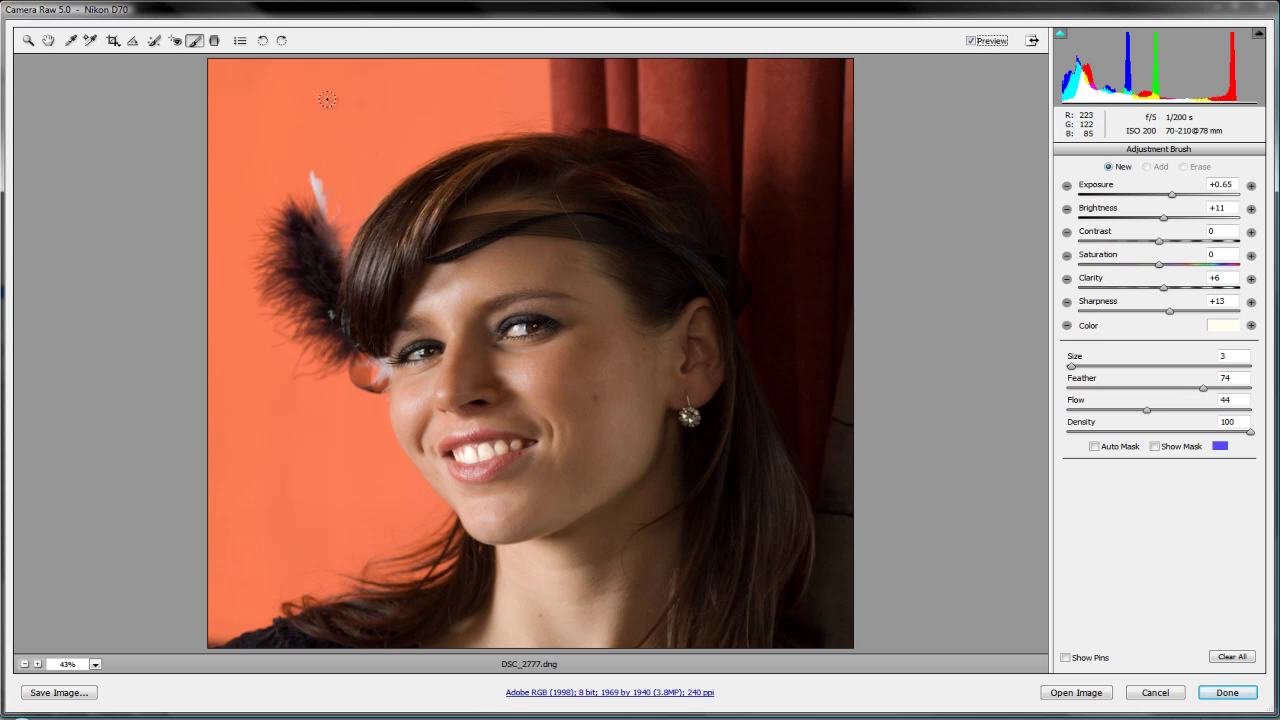
Select the eye adjustment by its pin, set its color to hue 44 and saturation 59, and compare the portrait with and without the edits.
left_click(1065, 658)
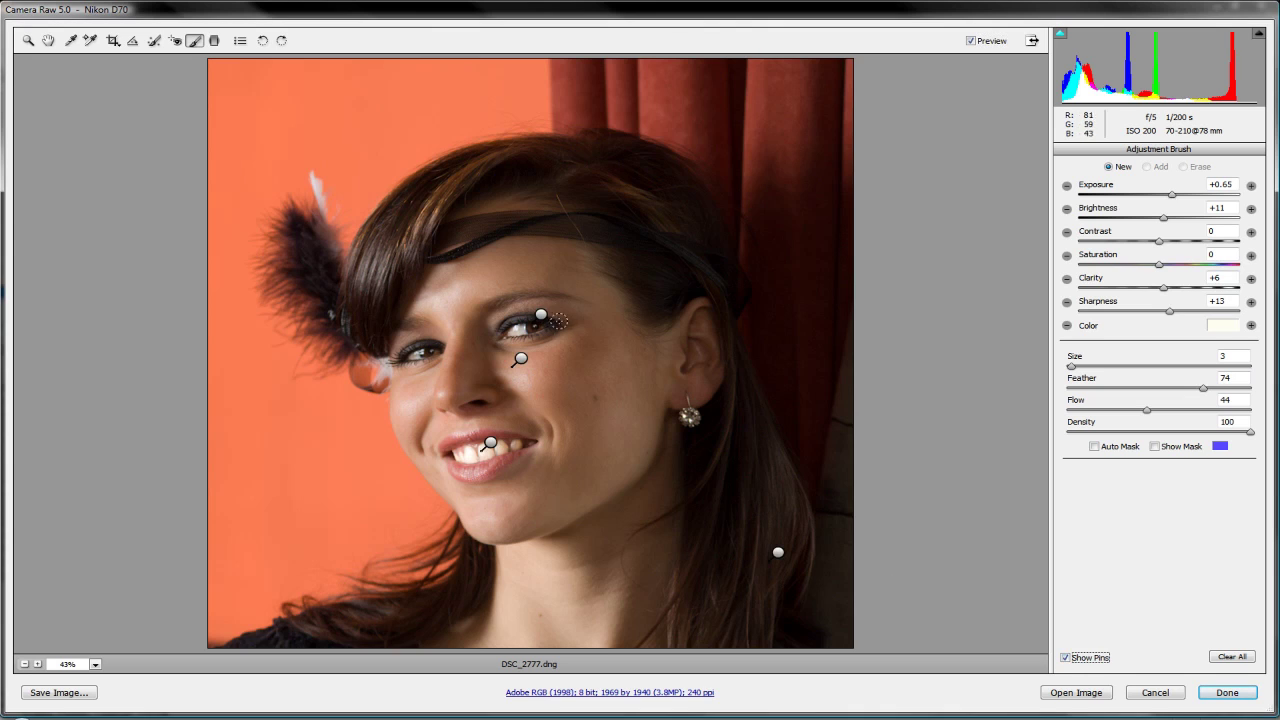
left_click(541, 313)
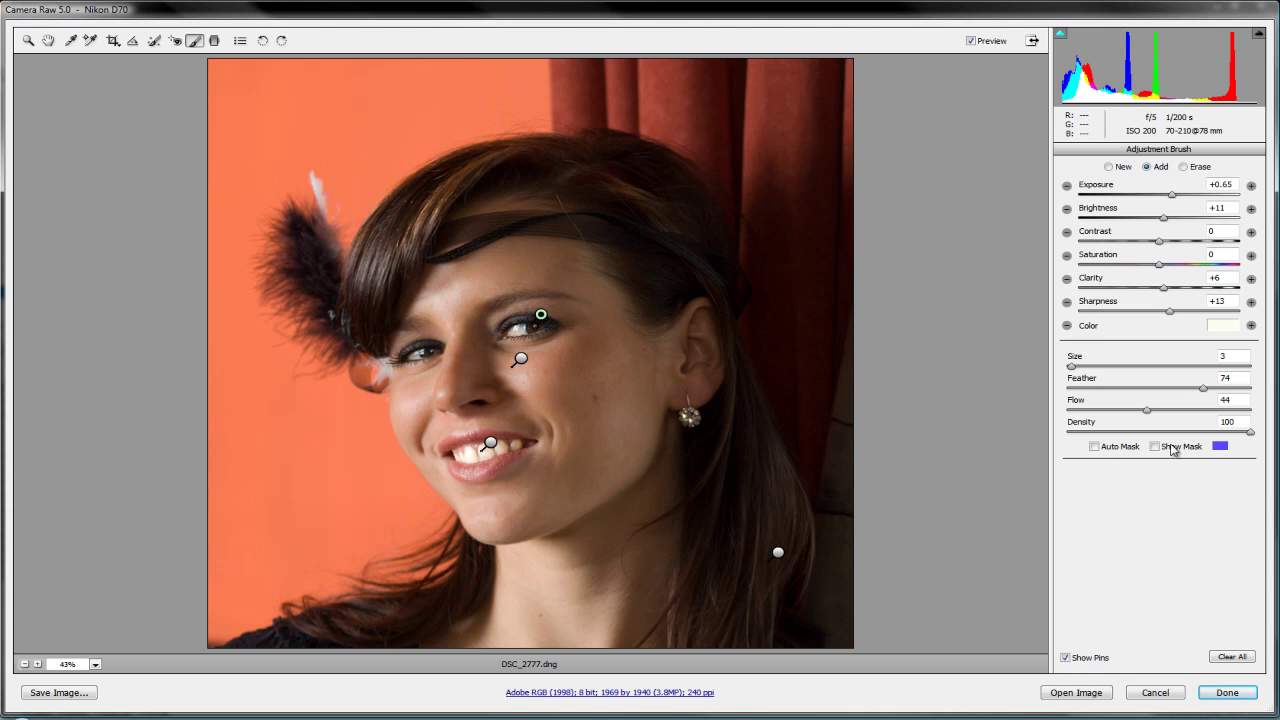
left_click(1088, 658)
left_click(1088, 658)
left_click(1222, 325)
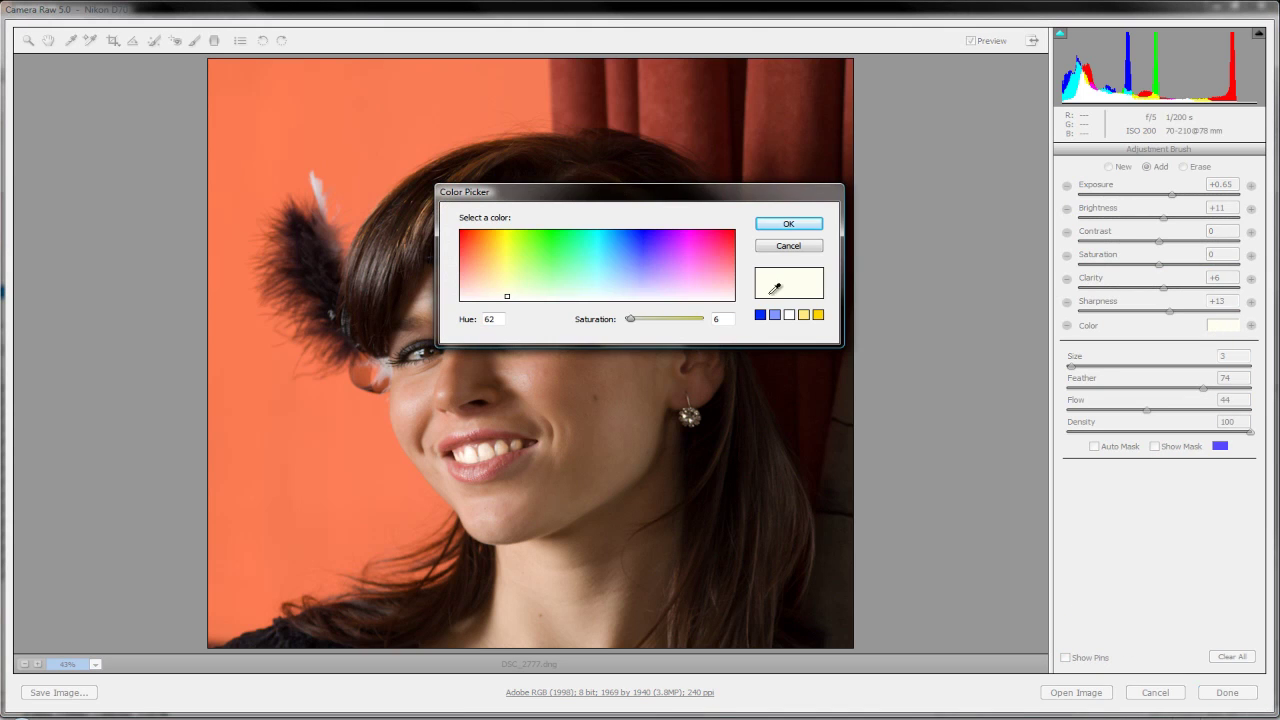
left_click_drag(643, 201, 905, 210)
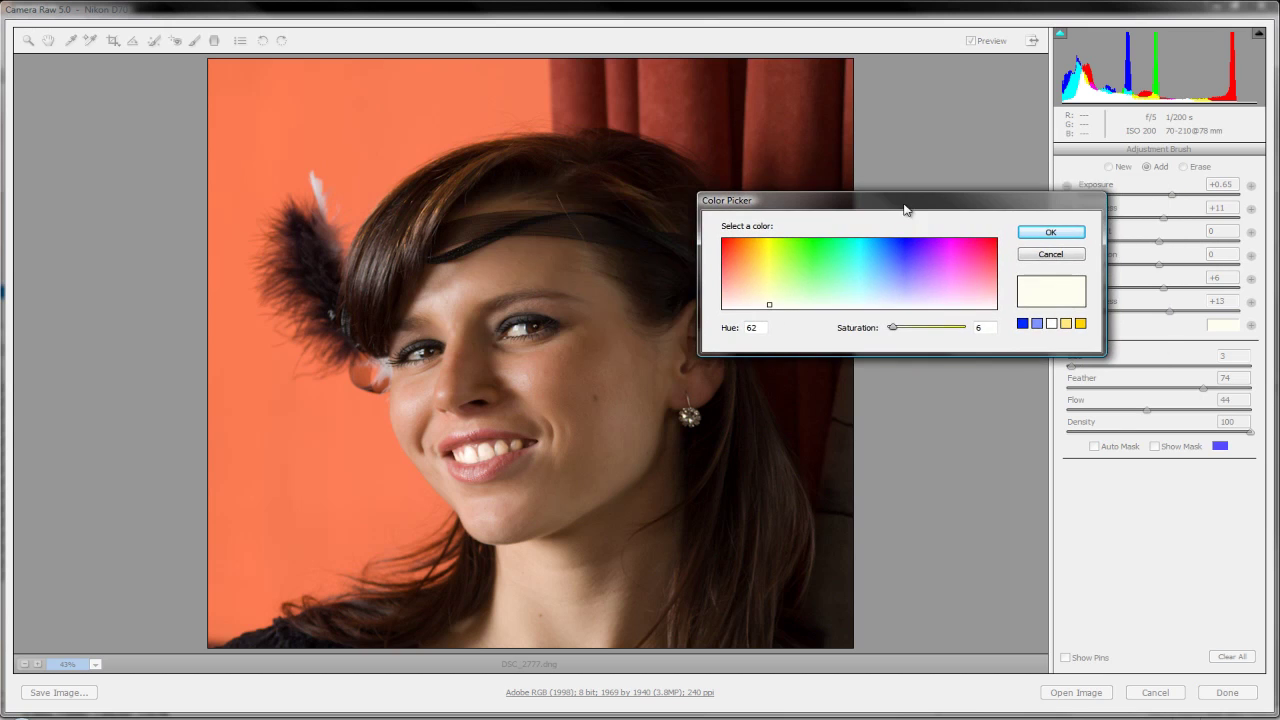
mouse_move(772, 288)
left_mouse_down()
mouse_move(752, 281)
mouse_move(770, 314)
mouse_move(762, 283)
left_mouse_up()
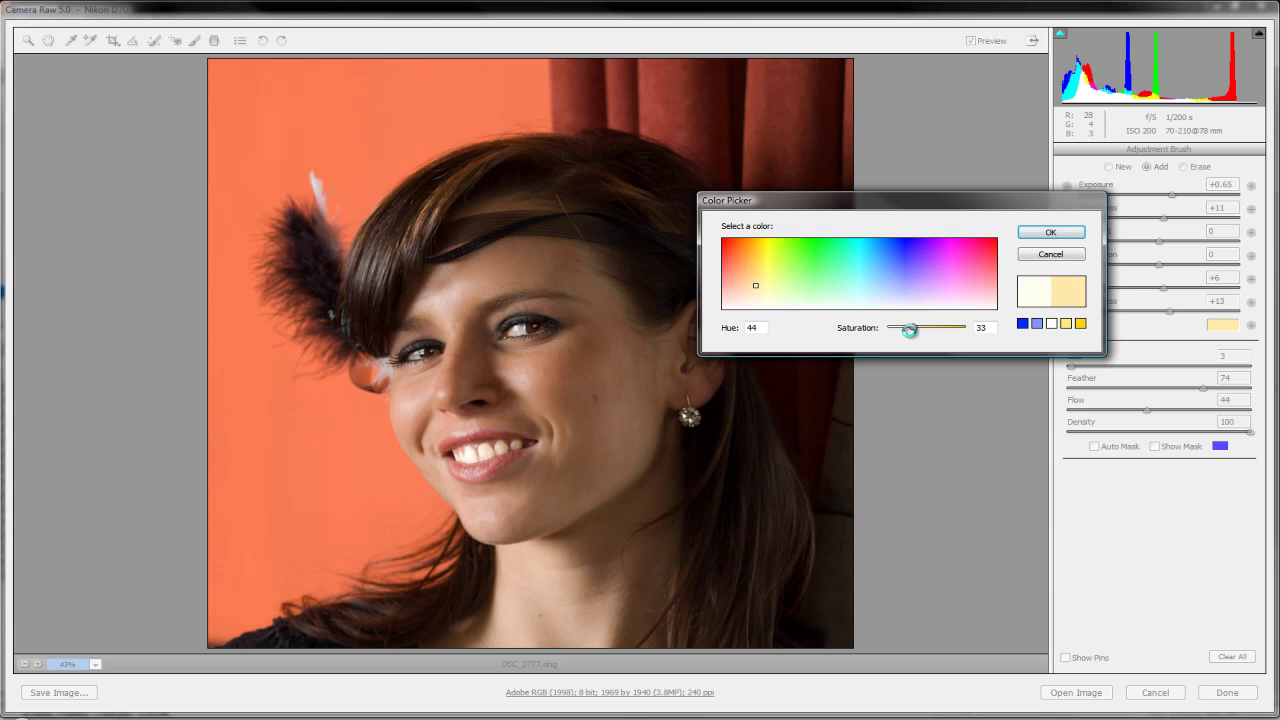
left_click_drag(914, 330, 934, 332)
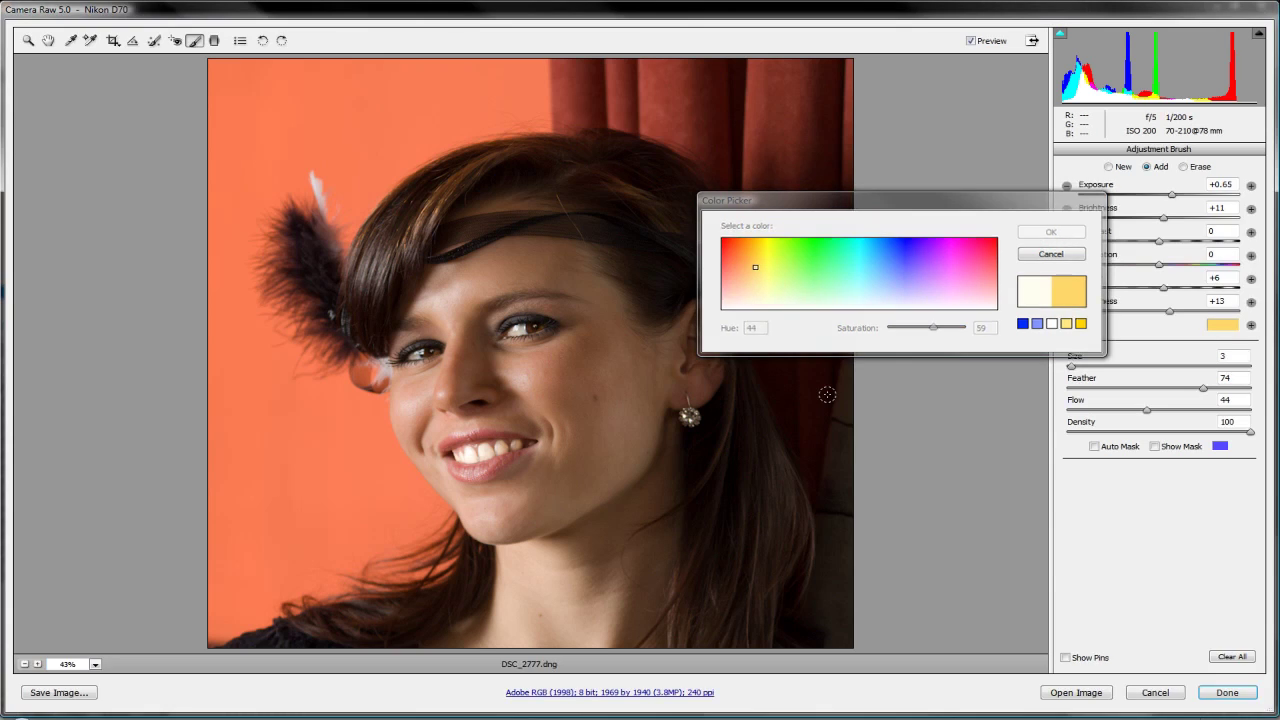
left_click(1052, 232)
left_click(971, 41)
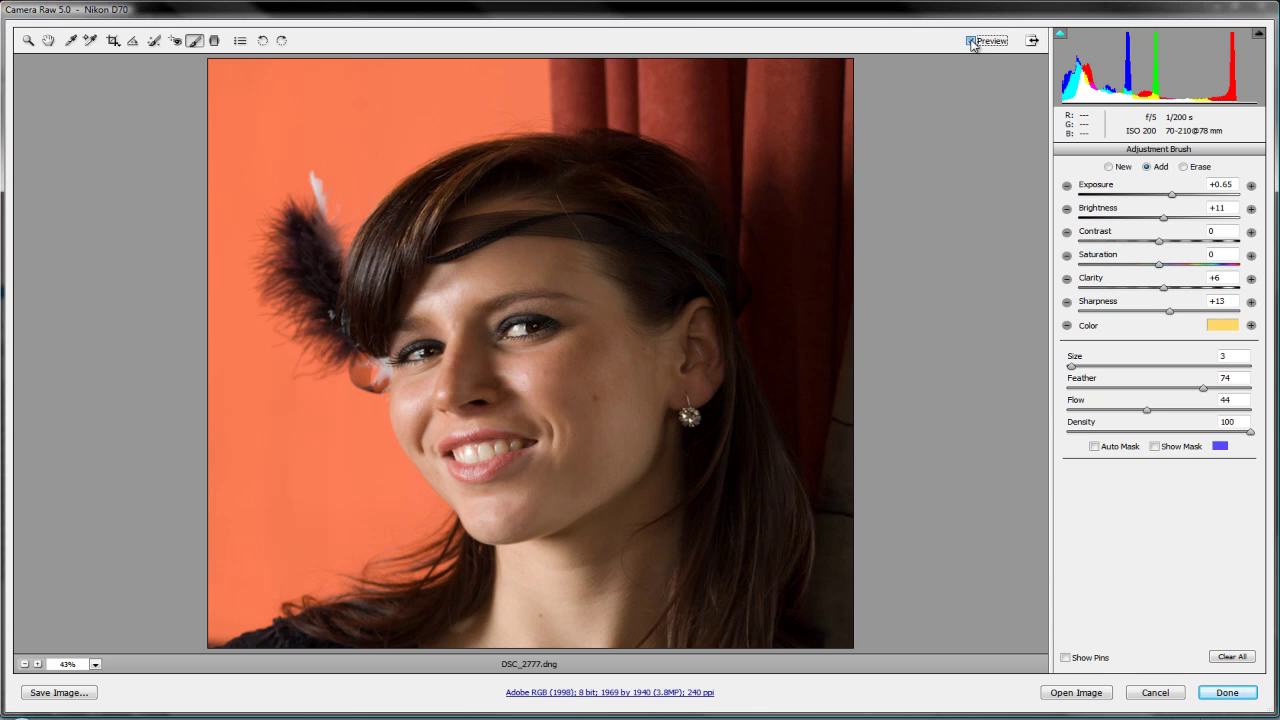
left_click(971, 41)
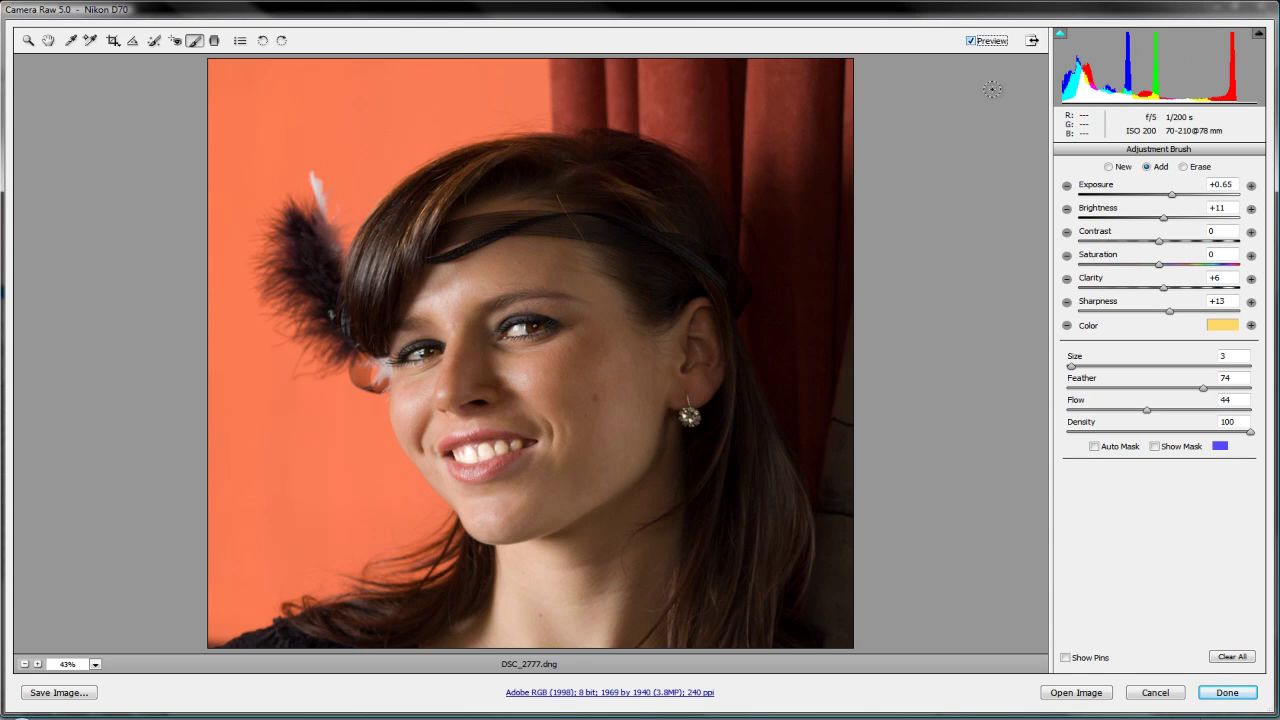